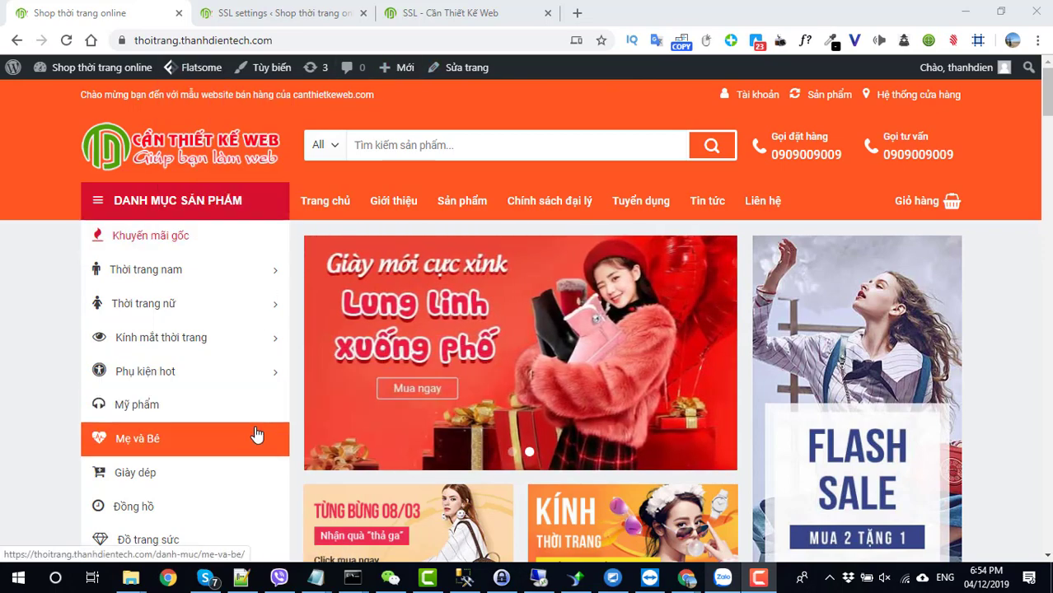
{"action": "mouse_move", "coordinate": [191, 74]}
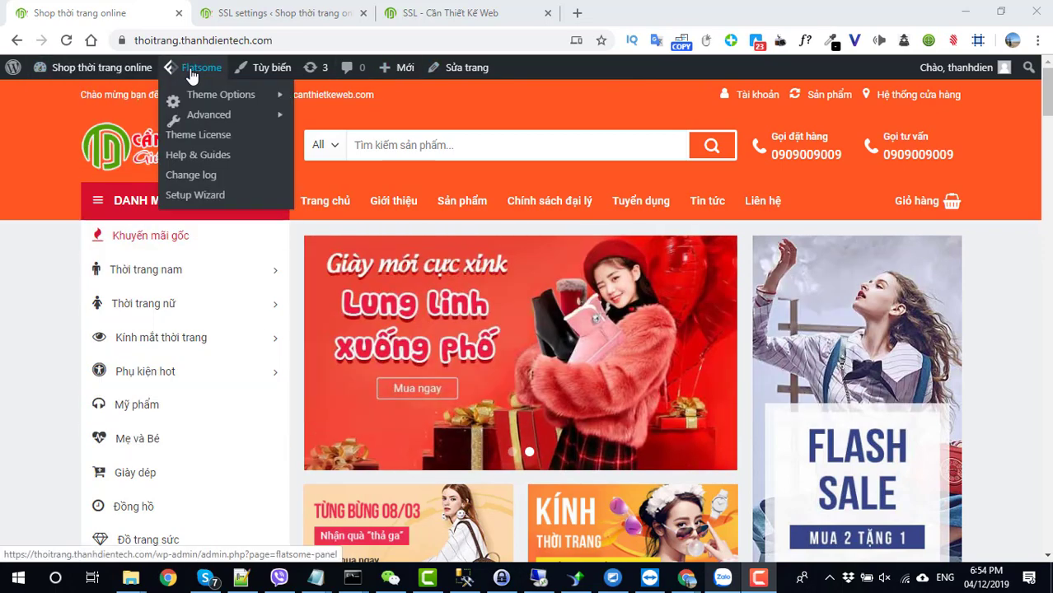
{"action": "left_click", "coordinate": [264, 69]}
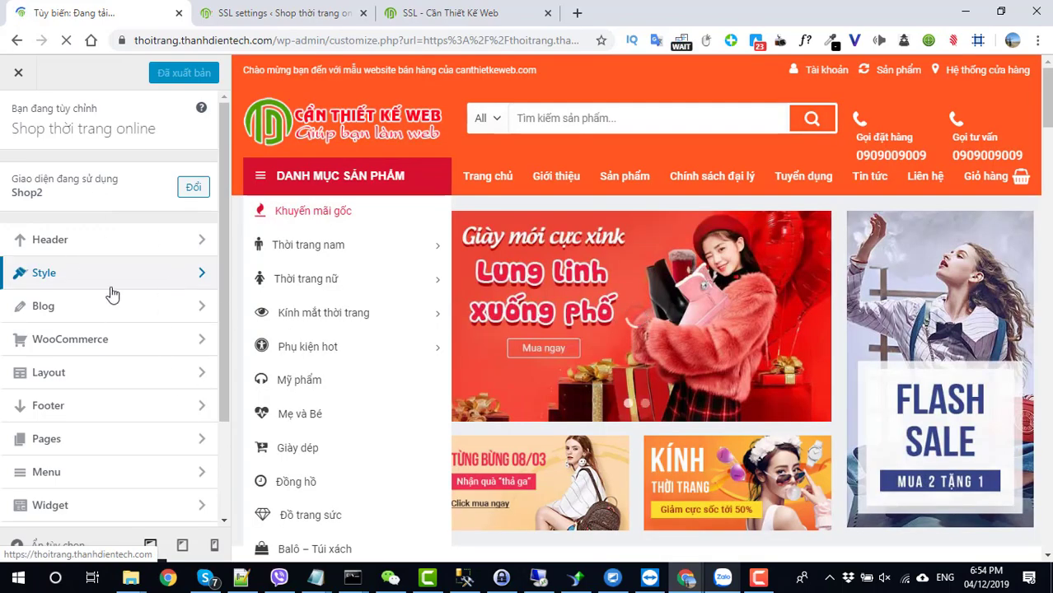
{"action": "left_click", "coordinate": [16, 76]}
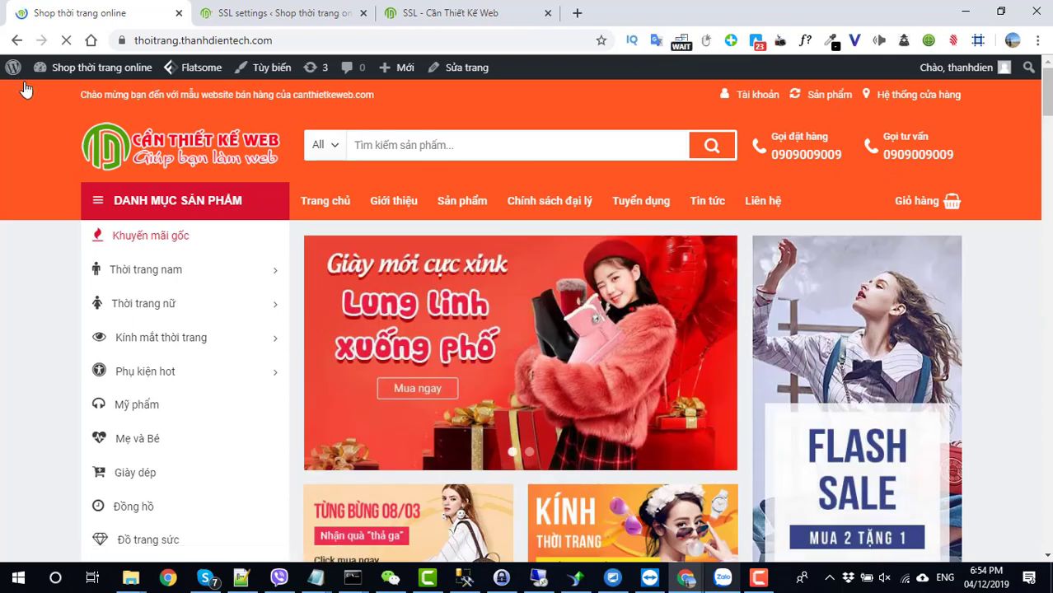
Step: Go to the site's admin dashboard and open Flatsome's Theme Options
{"action": "mouse_move", "coordinate": [37, 72]}
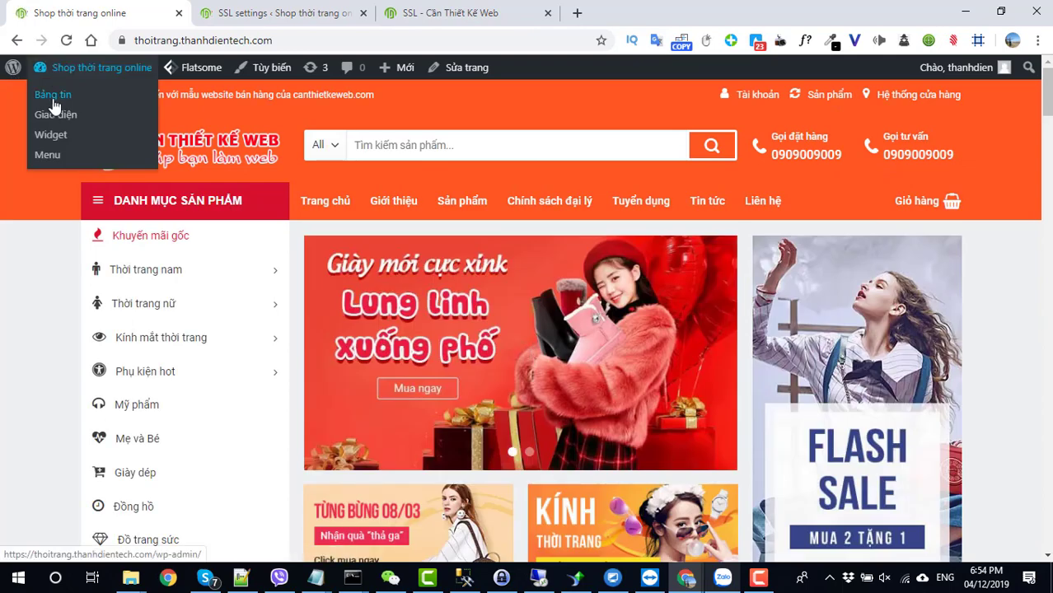
{"action": "left_click", "coordinate": [53, 97]}
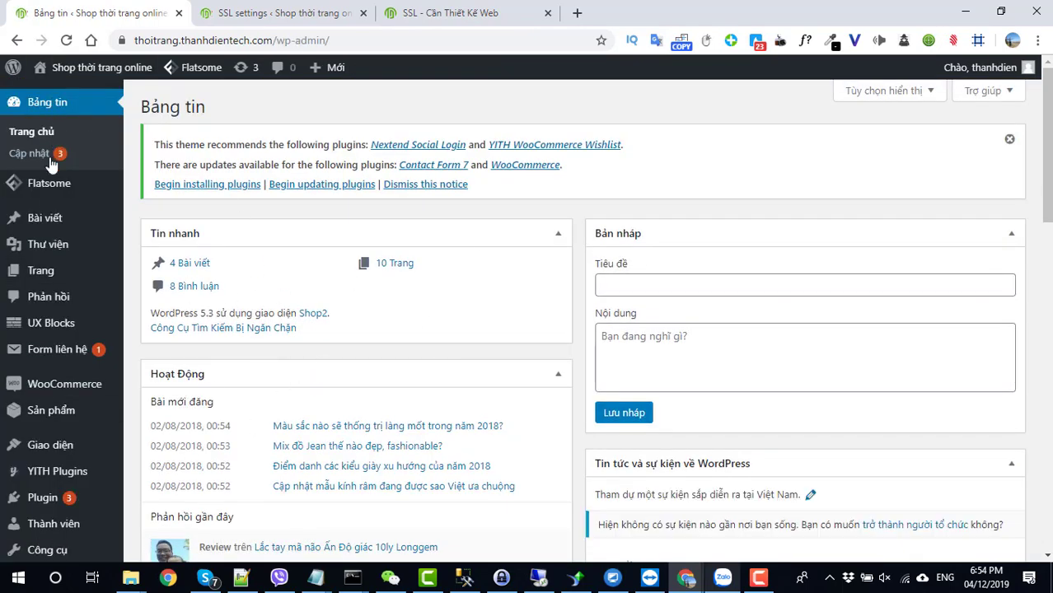
{"action": "mouse_move", "coordinate": [49, 189]}
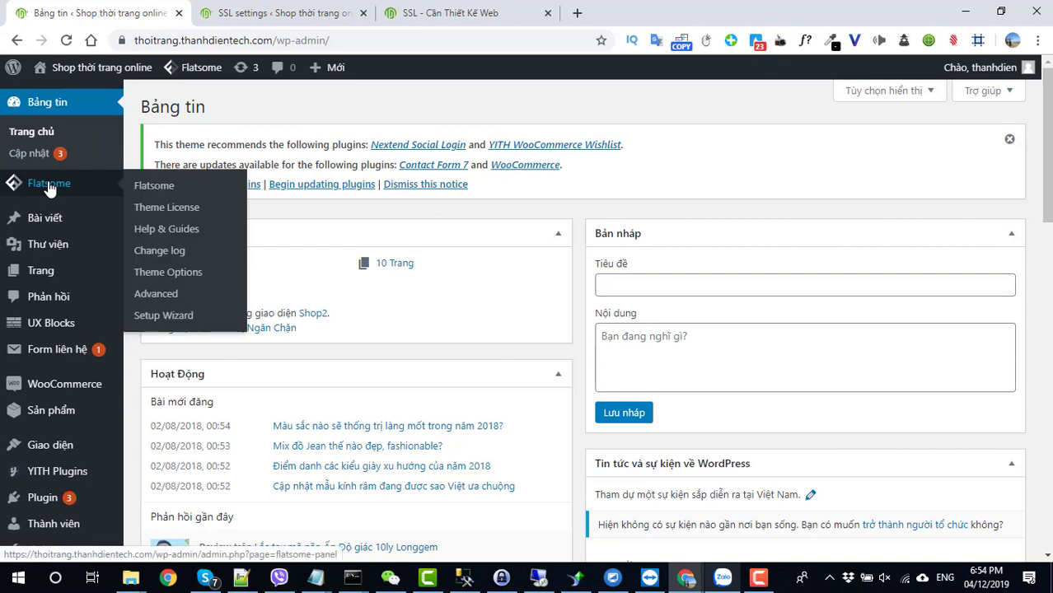
{"action": "left_click", "coordinate": [173, 281]}
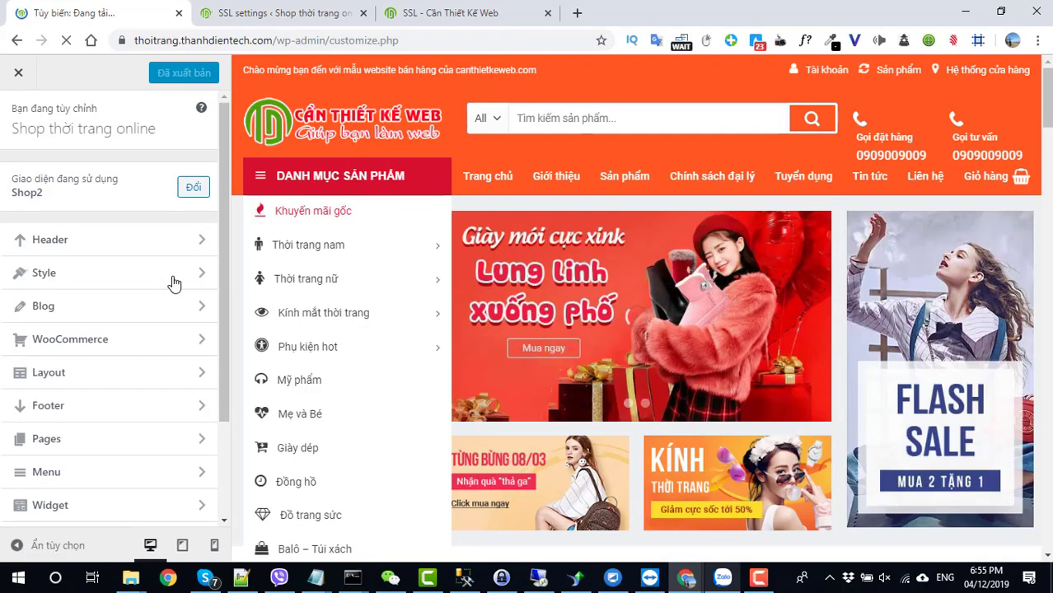
{"action": "left_click", "coordinate": [125, 241]}
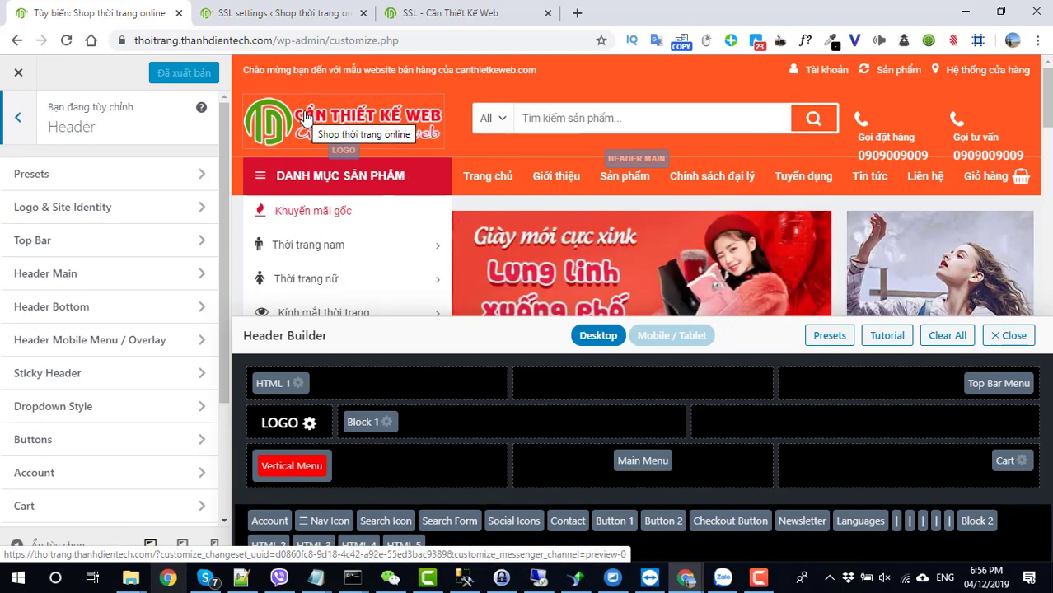
{"action": "left_click", "coordinate": [350, 124]}
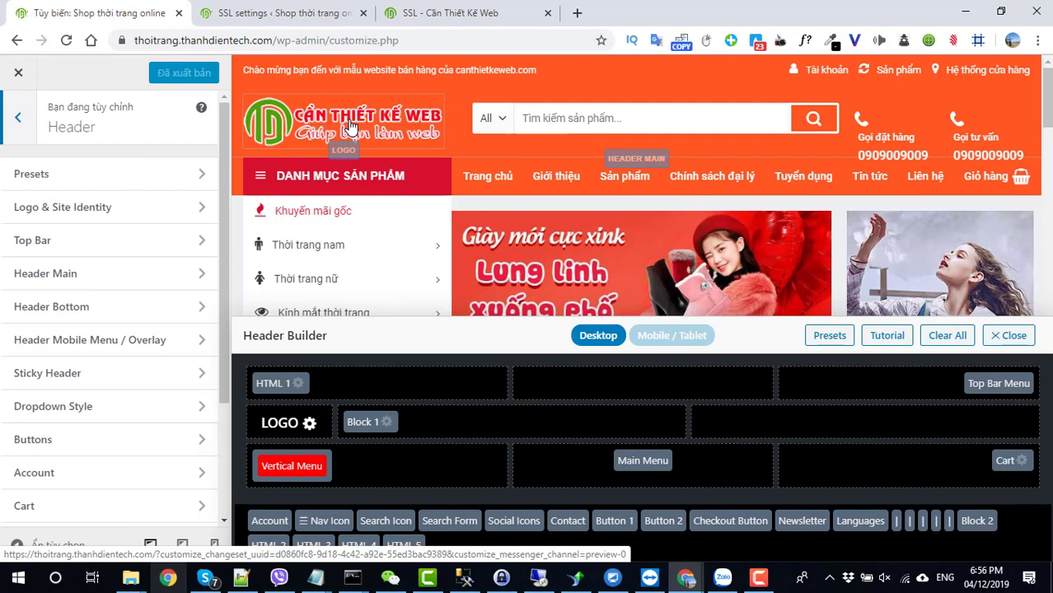
{"action": "left_click", "coordinate": [18, 118]}
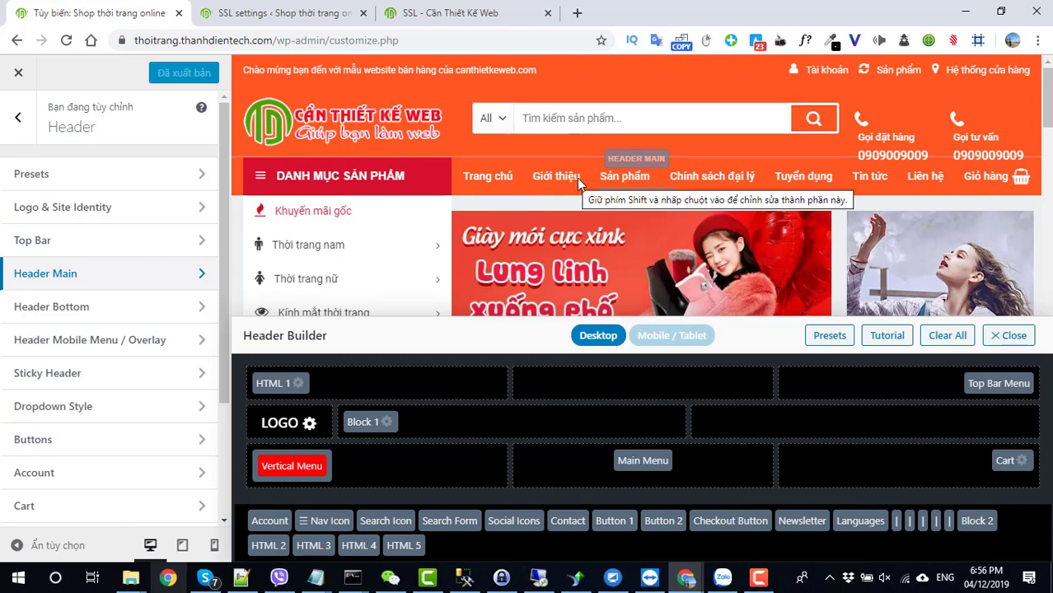
{"action": "left_click", "coordinate": [349, 128]}
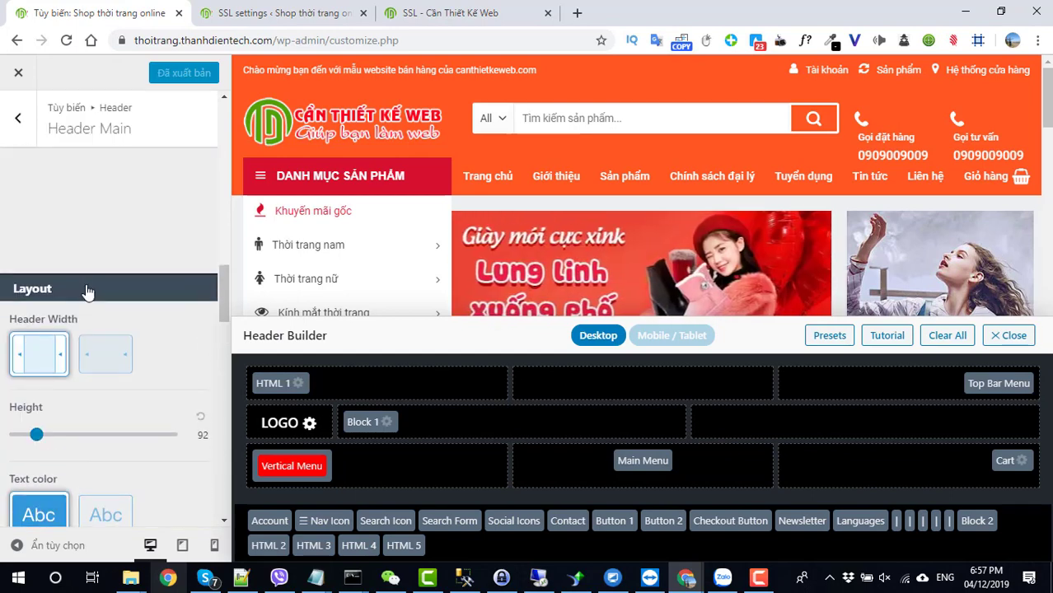
{"action": "scroll", "coordinate": [87, 289], "scroll_direction": "up", "scroll_amount": 10}
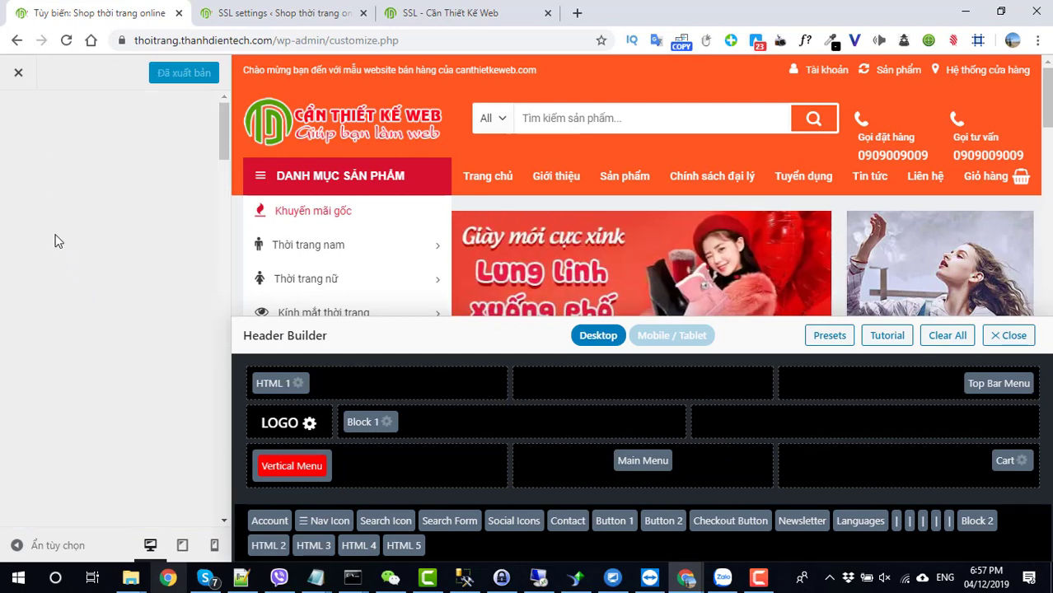
{"action": "scroll", "coordinate": [57, 240], "scroll_direction": "down", "scroll_amount": 5}
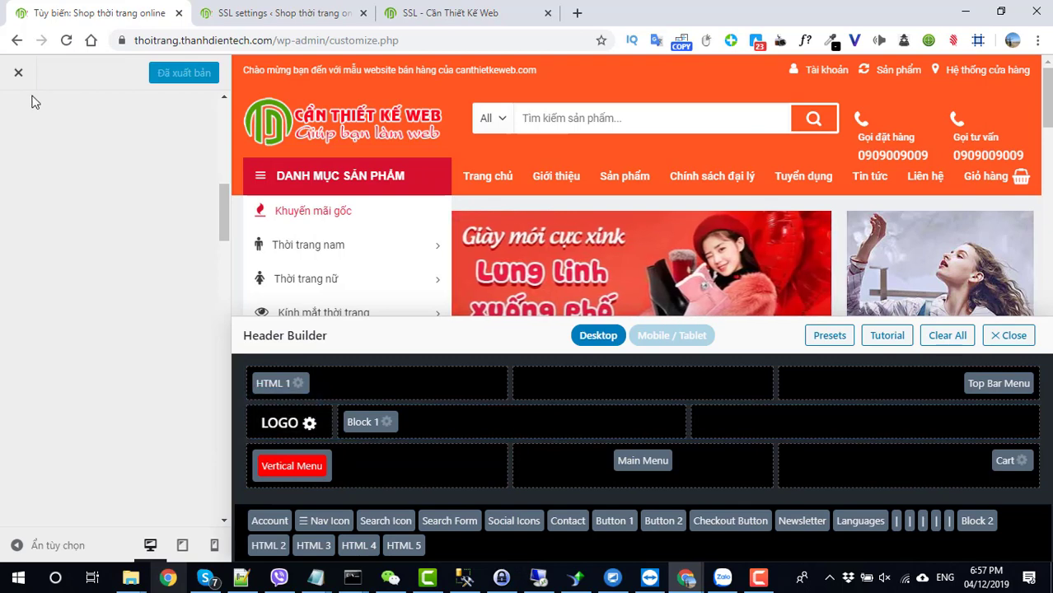
{"action": "left_click", "coordinate": [19, 72]}
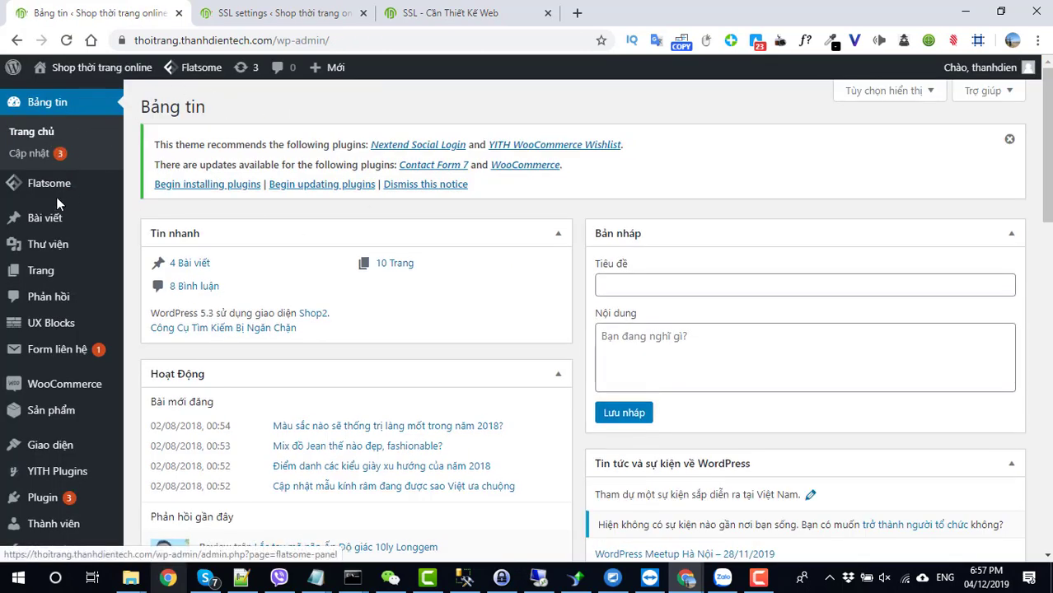
Step: Open Flatsome's Theme Options again and bring up the header's Logo & Site Identity settings
{"action": "mouse_move", "coordinate": [56, 191]}
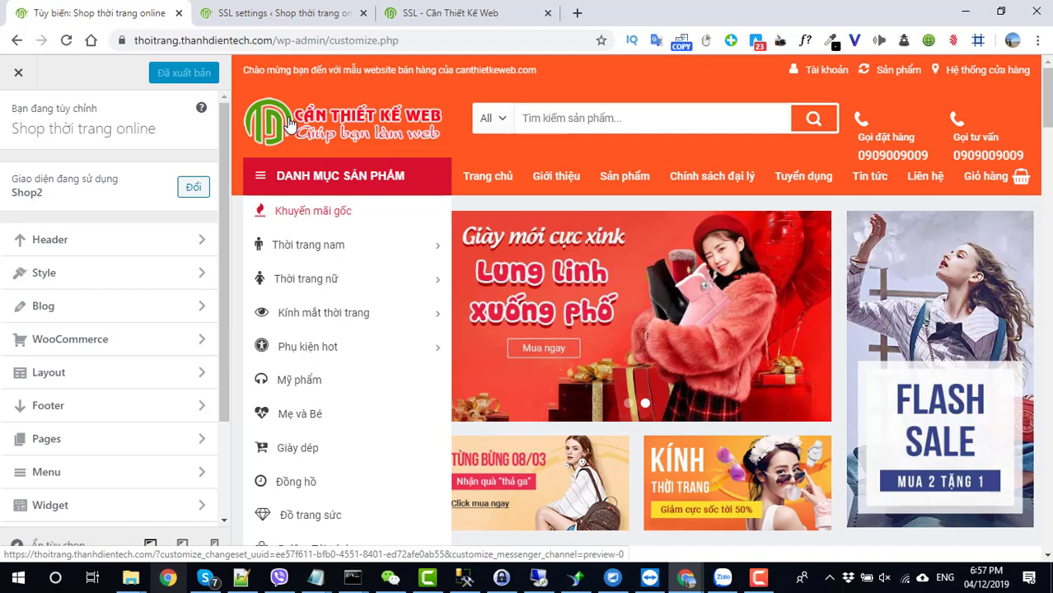
{"action": "left_click", "coordinate": [289, 122]}
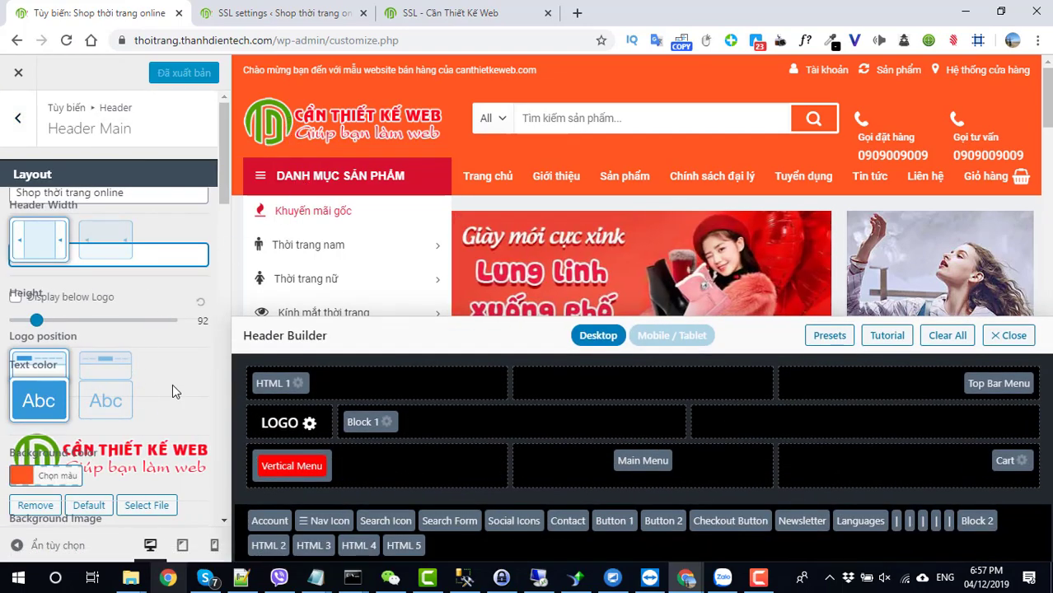
{"action": "left_click", "coordinate": [18, 118]}
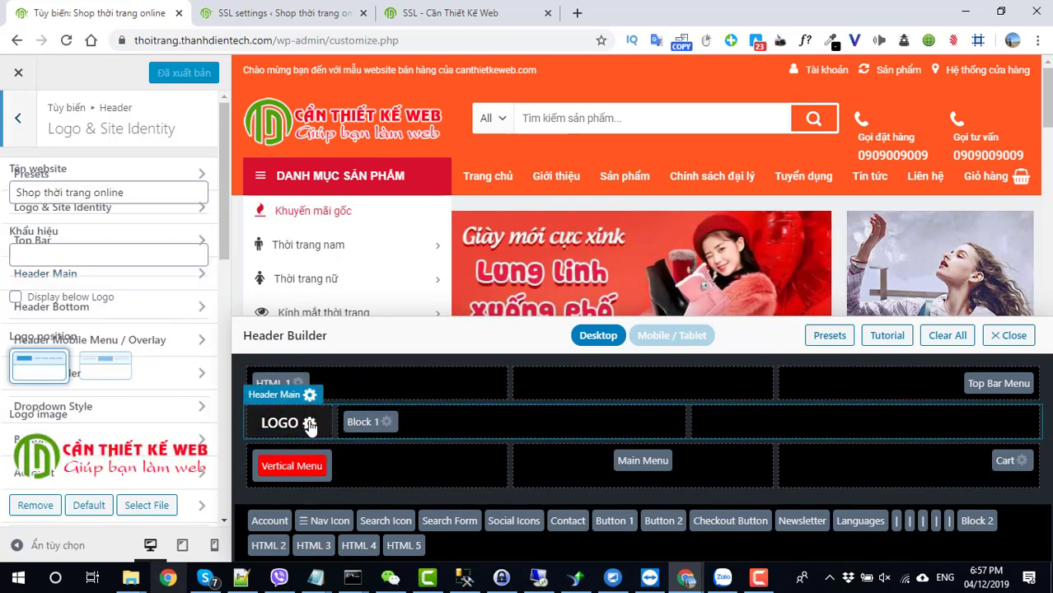
Step: Remove the current main logo image and start uploading a replacement file from the computer
{"action": "scroll", "coordinate": [141, 294], "scroll_direction": "down", "scroll_amount": 5}
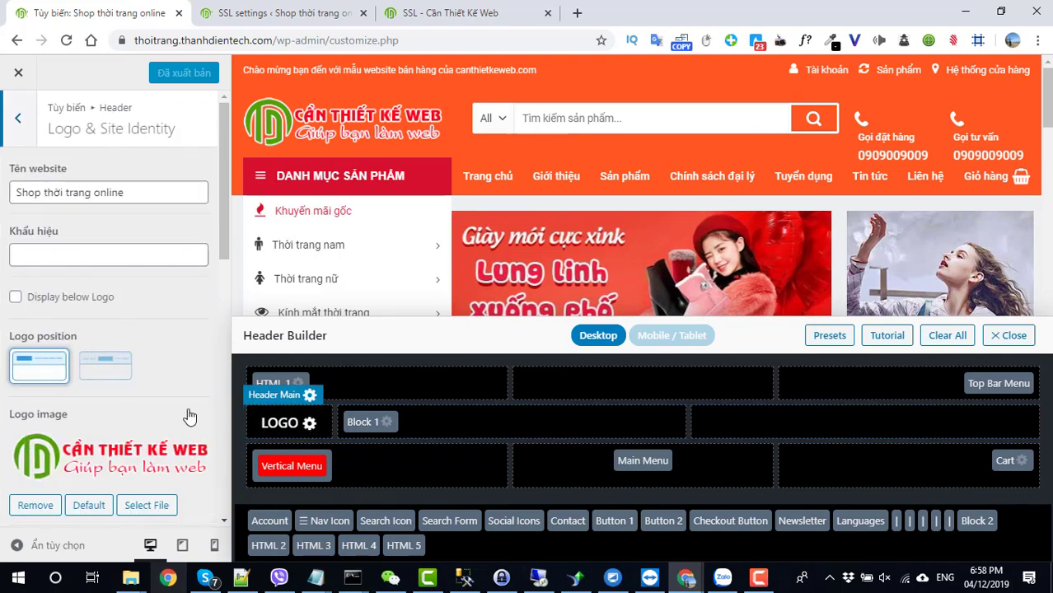
{"action": "scroll", "coordinate": [185, 412], "scroll_direction": "down", "scroll_amount": 1}
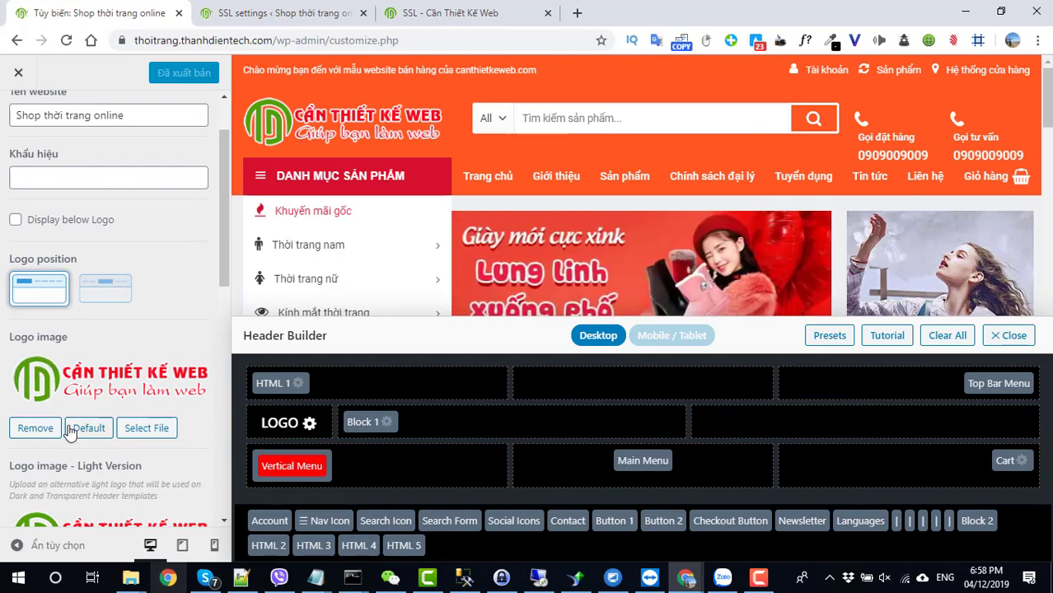
{"action": "left_click", "coordinate": [37, 428]}
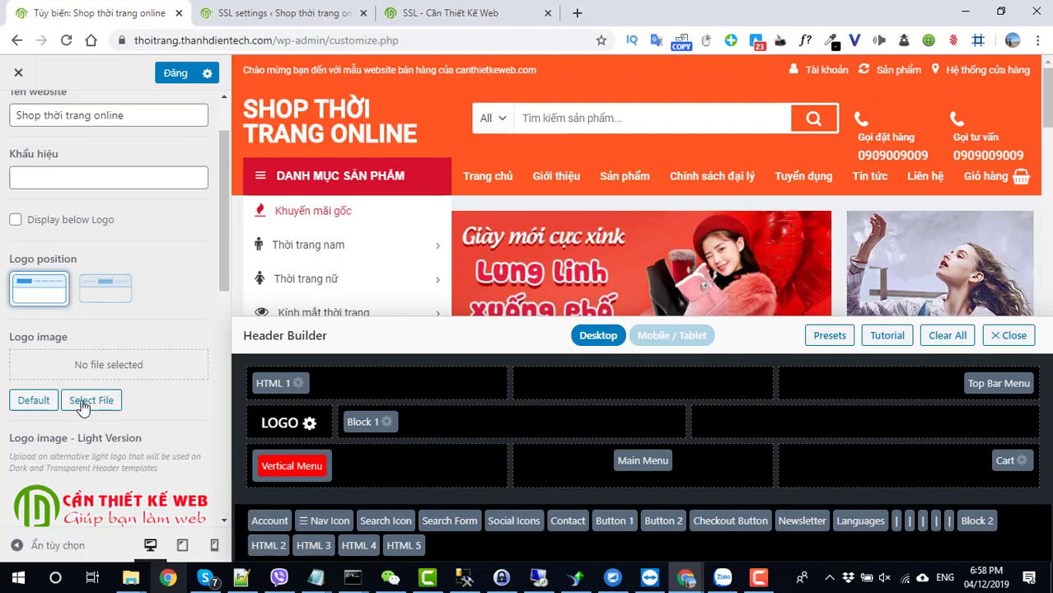
{"action": "left_click", "coordinate": [82, 401]}
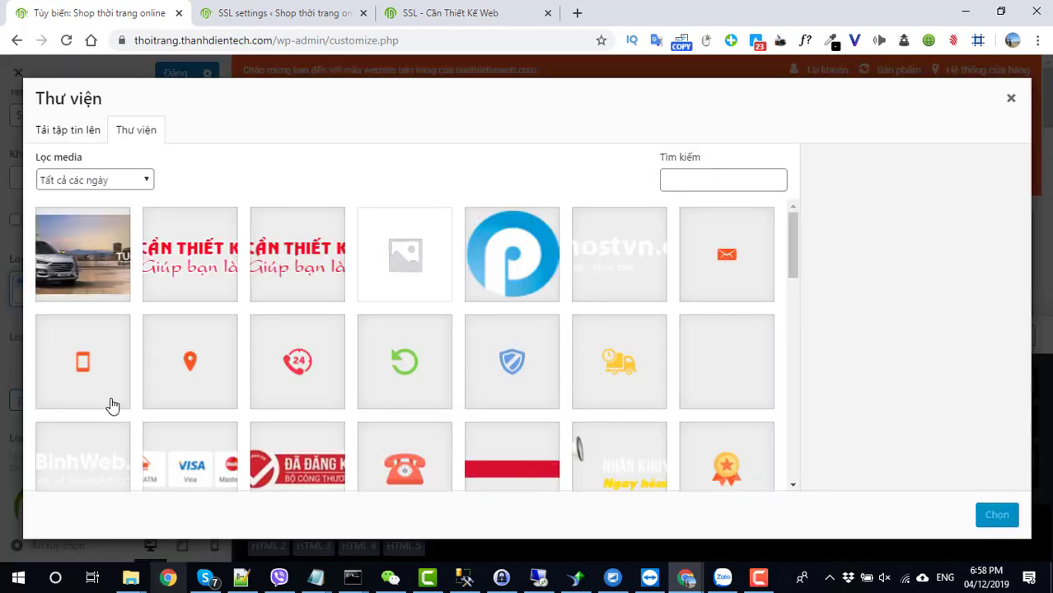
{"action": "left_click", "coordinate": [62, 133]}
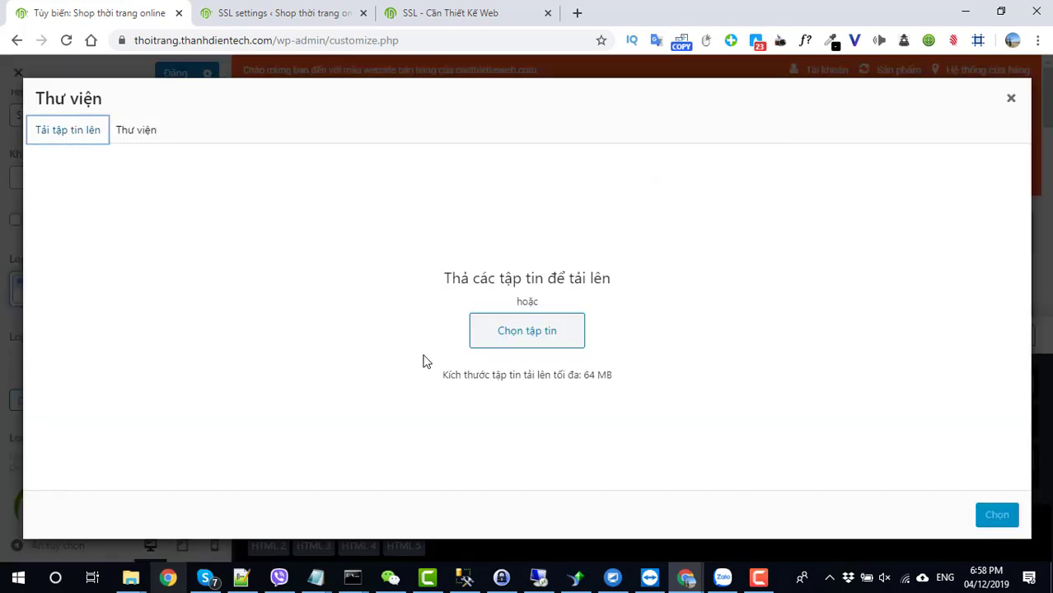
{"action": "left_click", "coordinate": [508, 347]}
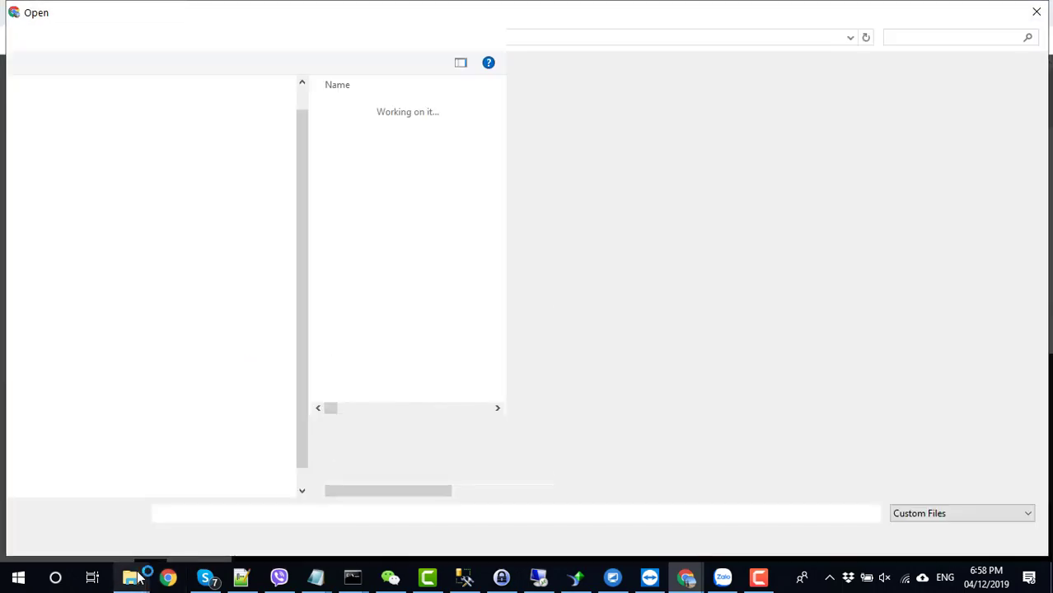
Step: Copy the path of the HINH ANH WEB SITE subfolder holding the banner, logo and slider files, and open it in the upload dialog
{"action": "mouse_move", "coordinate": [130, 576]}
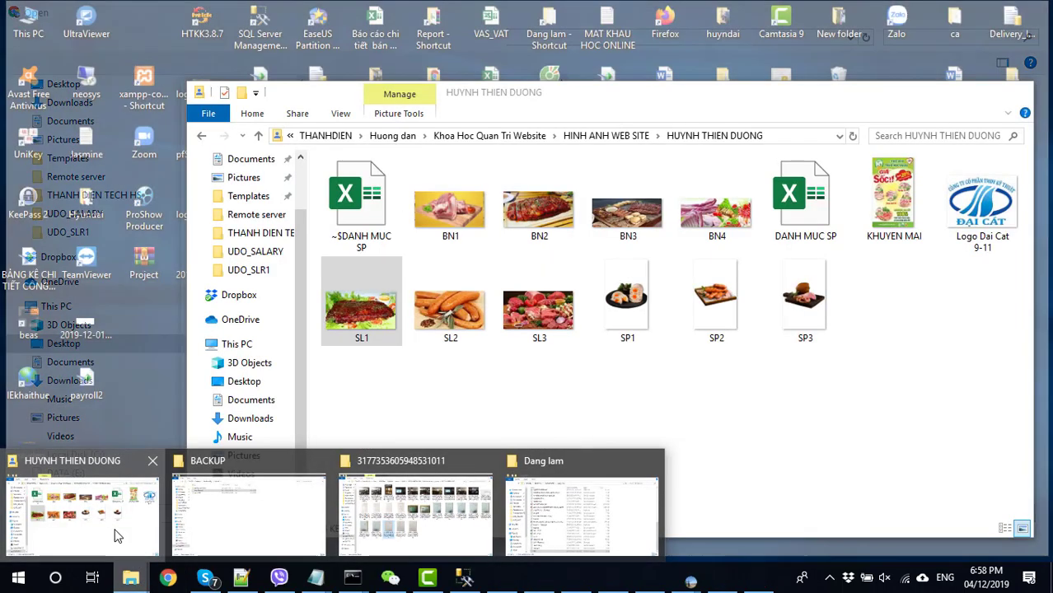
{"action": "left_click", "coordinate": [115, 535]}
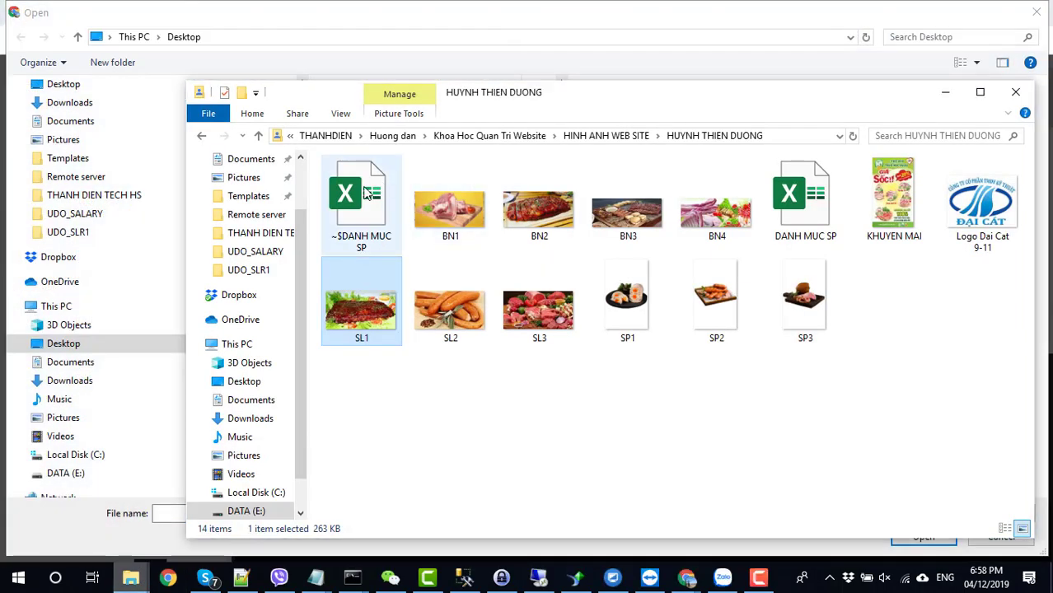
{"action": "left_click", "coordinate": [201, 135]}
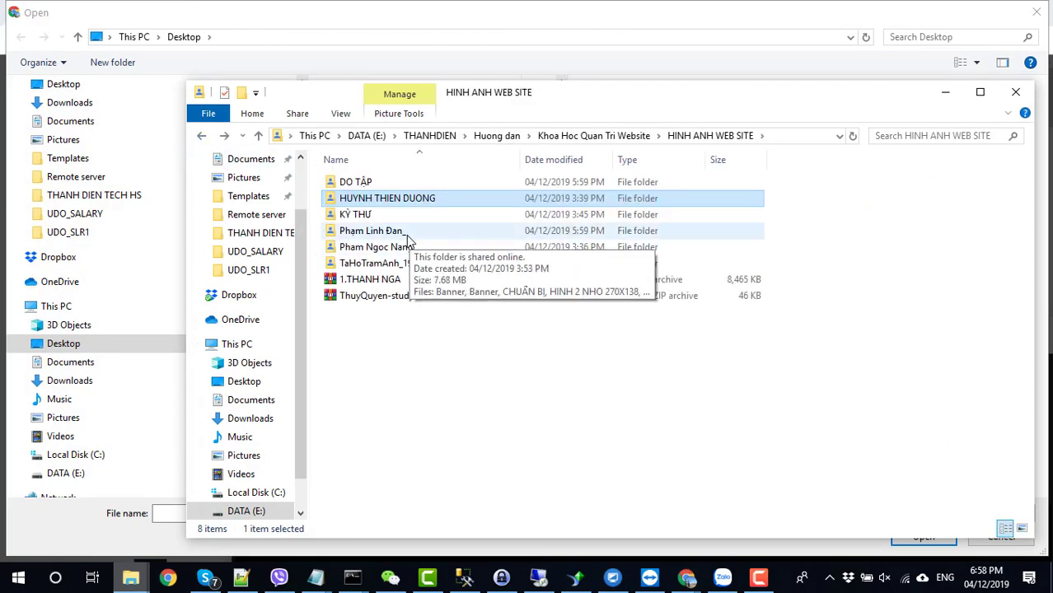
{"action": "double_click", "coordinate": [372, 216]}
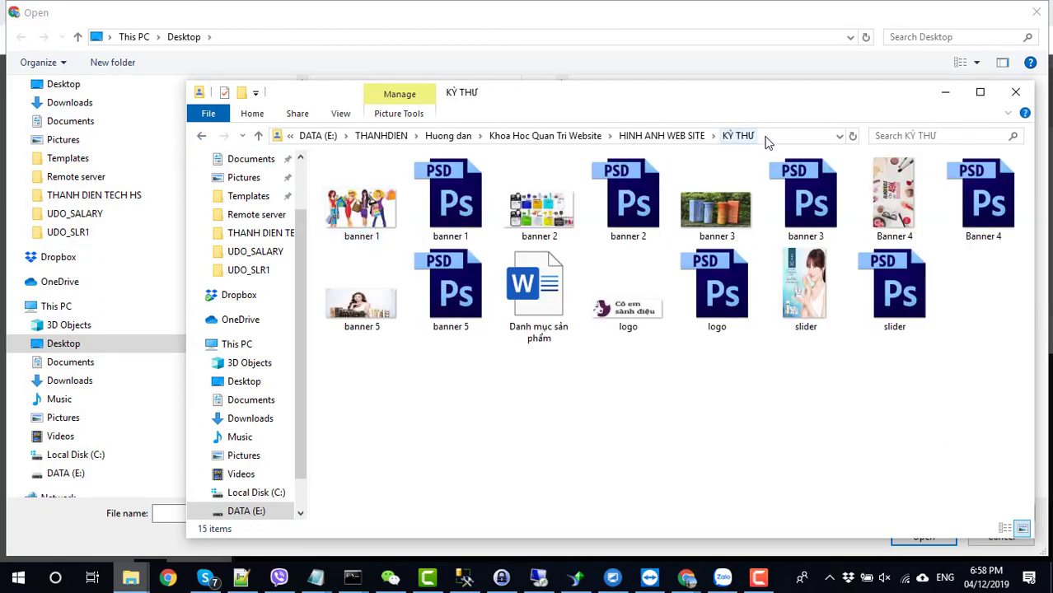
{"action": "left_click", "coordinate": [777, 140]}
{"action": "key", "text": "ctrl+c"}
{"action": "left_click", "coordinate": [945, 92]}
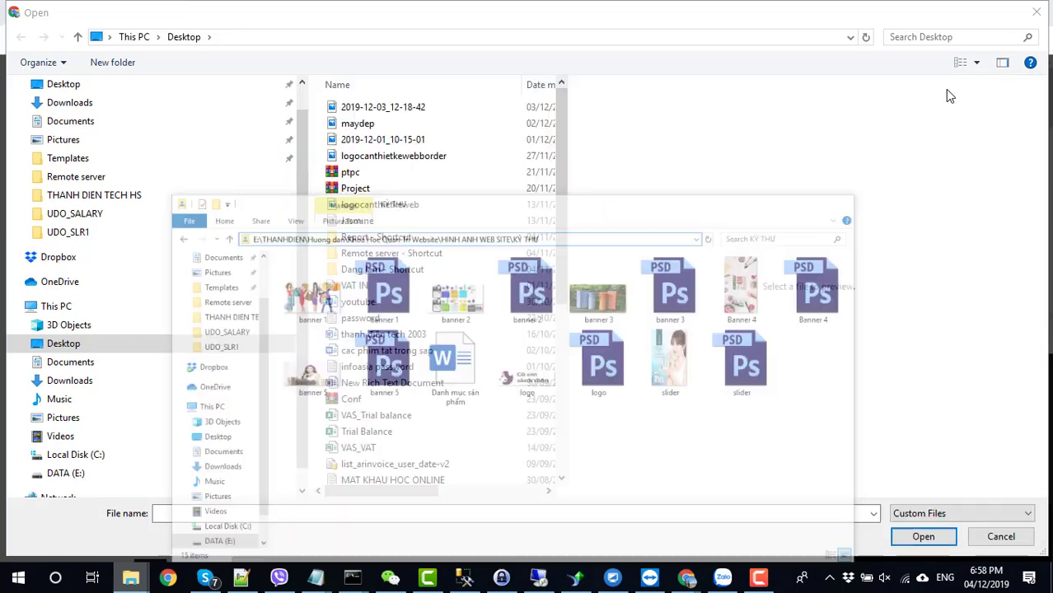
{"action": "key", "text": "ctrl+v"}
{"action": "key", "text": "Return"}
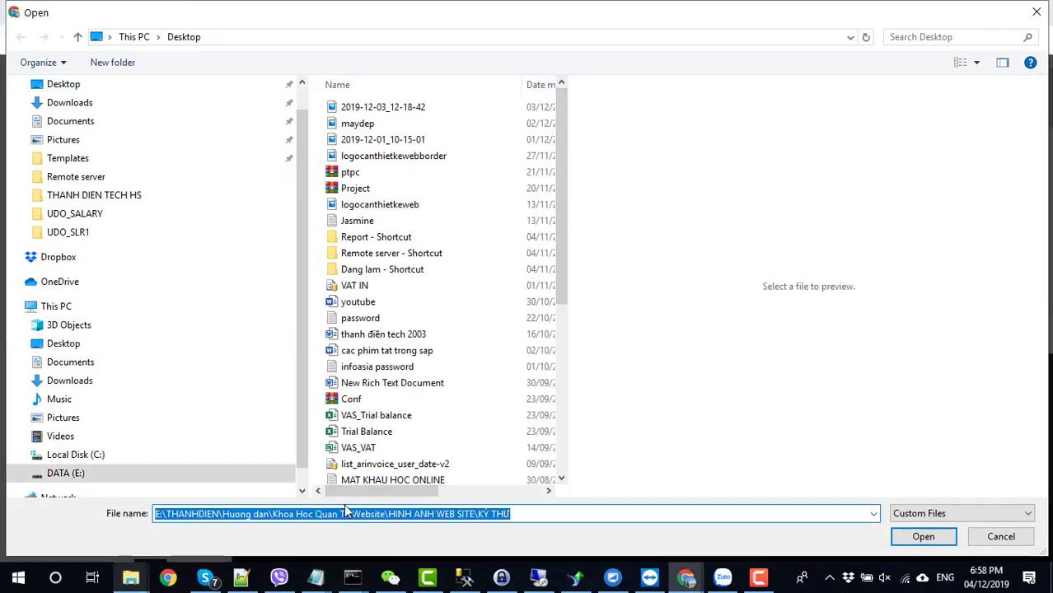
Step: Upload the JPG logo file from the folder and set it as the main logo image
{"action": "scroll", "coordinate": [403, 347], "scroll_direction": "down", "scroll_amount": 3}
{"action": "left_click", "coordinate": [480, 288]}
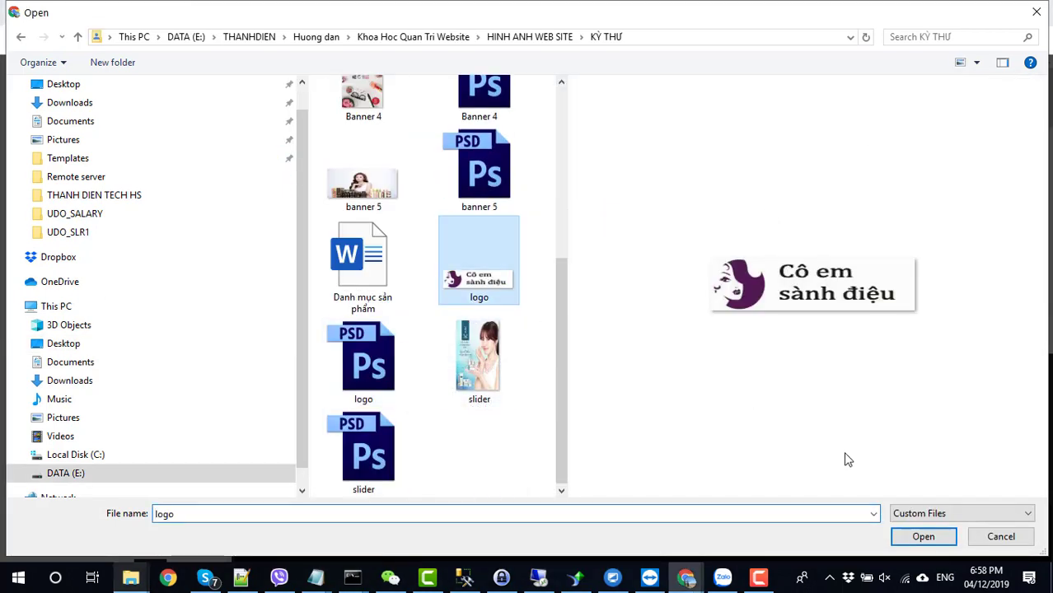
{"action": "left_click", "coordinate": [913, 544]}
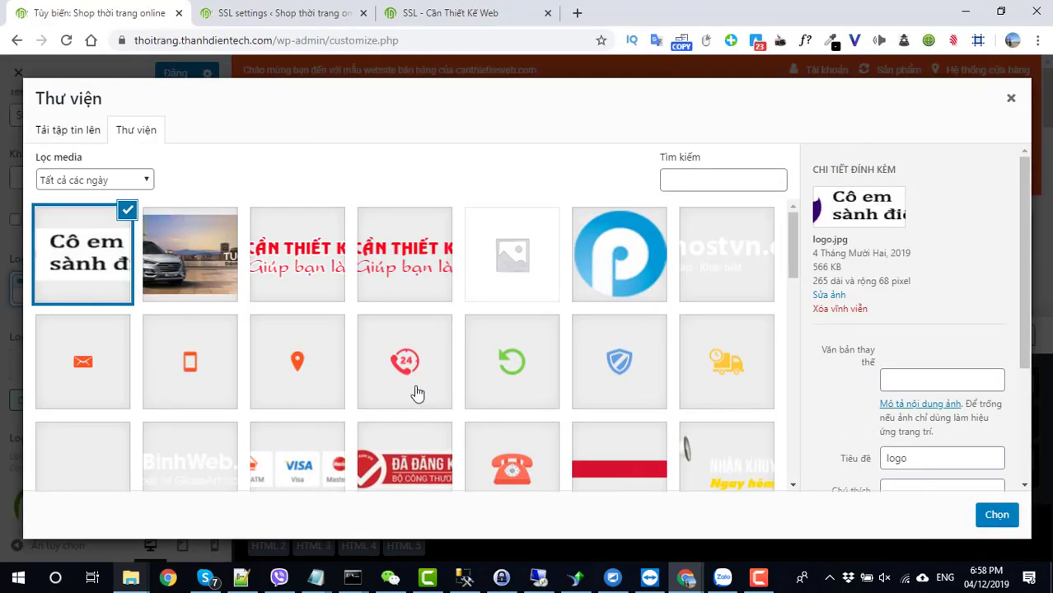
{"action": "left_click", "coordinate": [995, 515]}
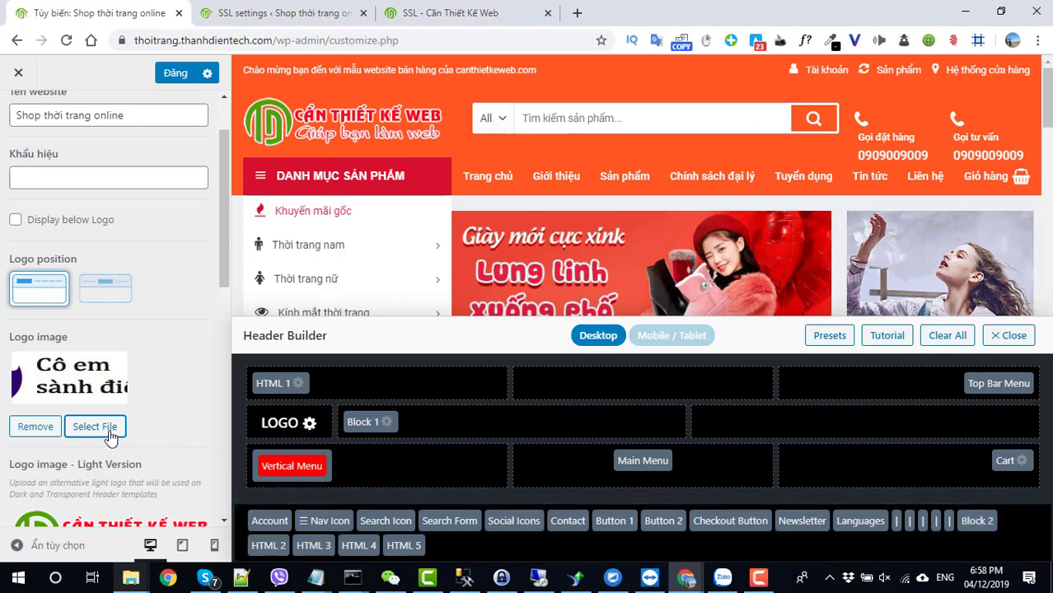
Step: Replace the light version of the logo image with logo.jpg from the media library
{"action": "scroll", "coordinate": [154, 361], "scroll_direction": "down", "scroll_amount": 2}
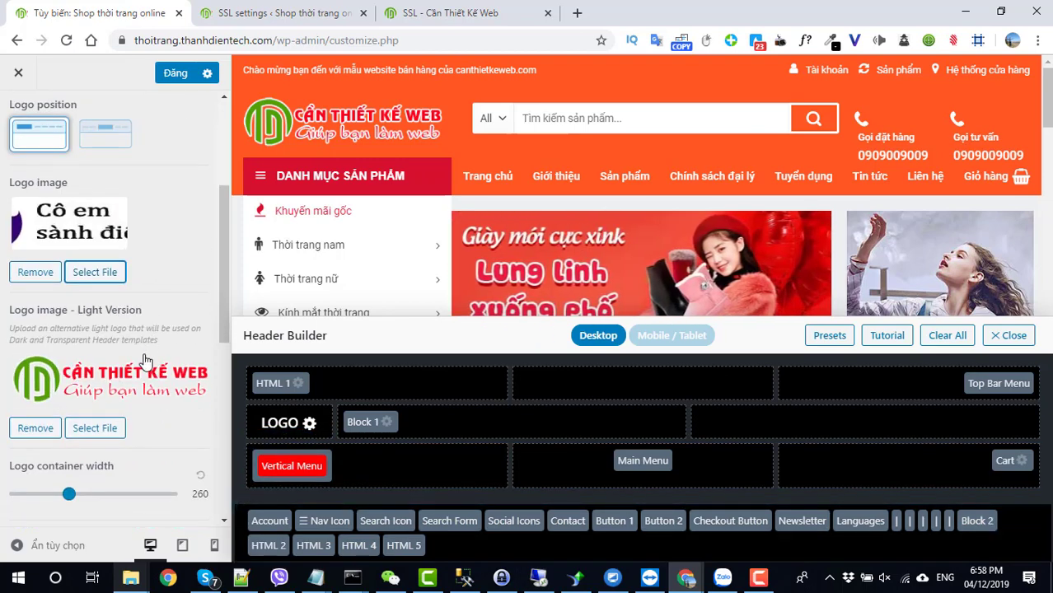
{"action": "scroll", "coordinate": [144, 360], "scroll_direction": "down", "scroll_amount": 1}
{"action": "left_click", "coordinate": [38, 354]}
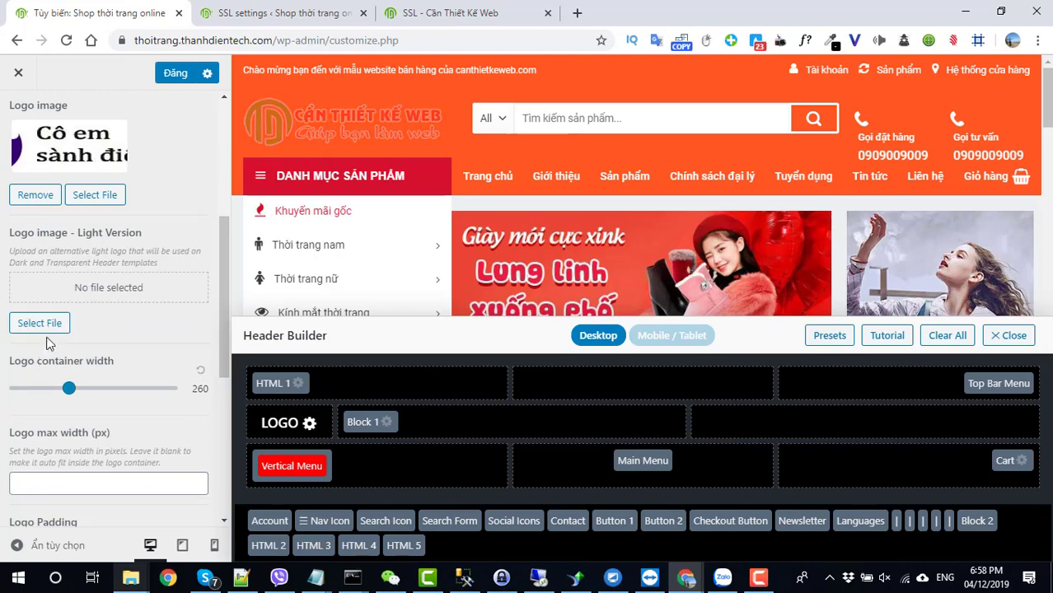
{"action": "left_click", "coordinate": [41, 324]}
{"action": "left_click", "coordinate": [82, 255]}
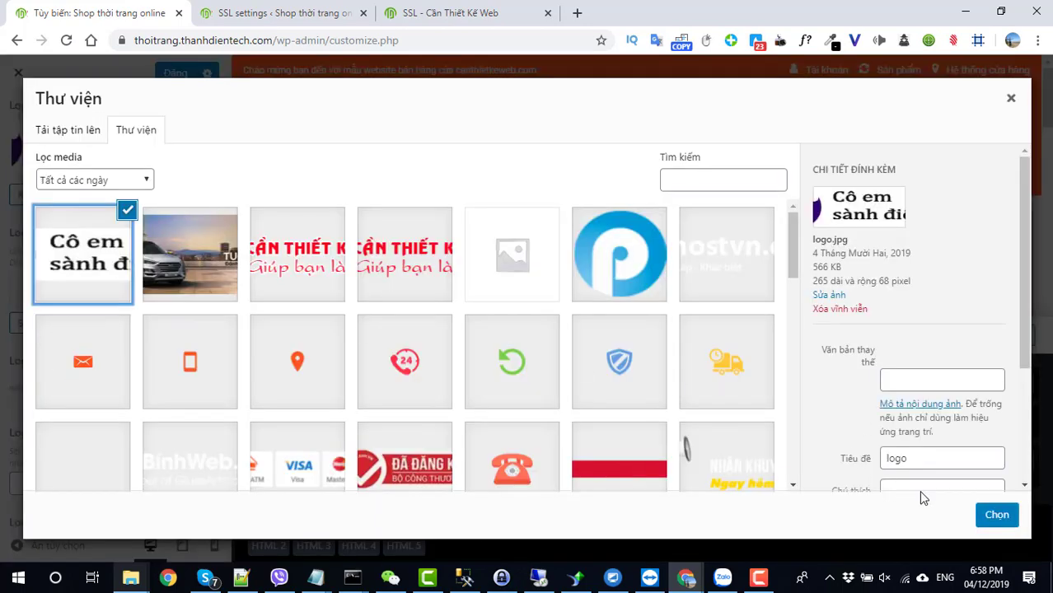
{"action": "left_click", "coordinate": [997, 514]}
Step: Replace the site icon with logo.jpg from the media library, cropped to the woman's head emblem
{"action": "scroll", "coordinate": [101, 409], "scroll_direction": "down", "scroll_amount": 5}
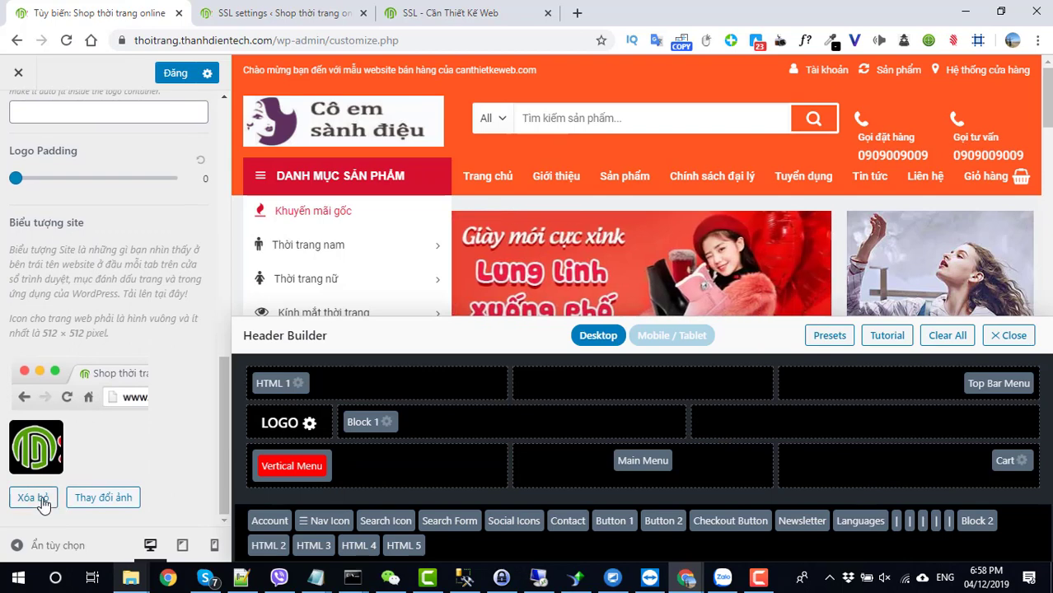
{"action": "left_click", "coordinate": [42, 500]}
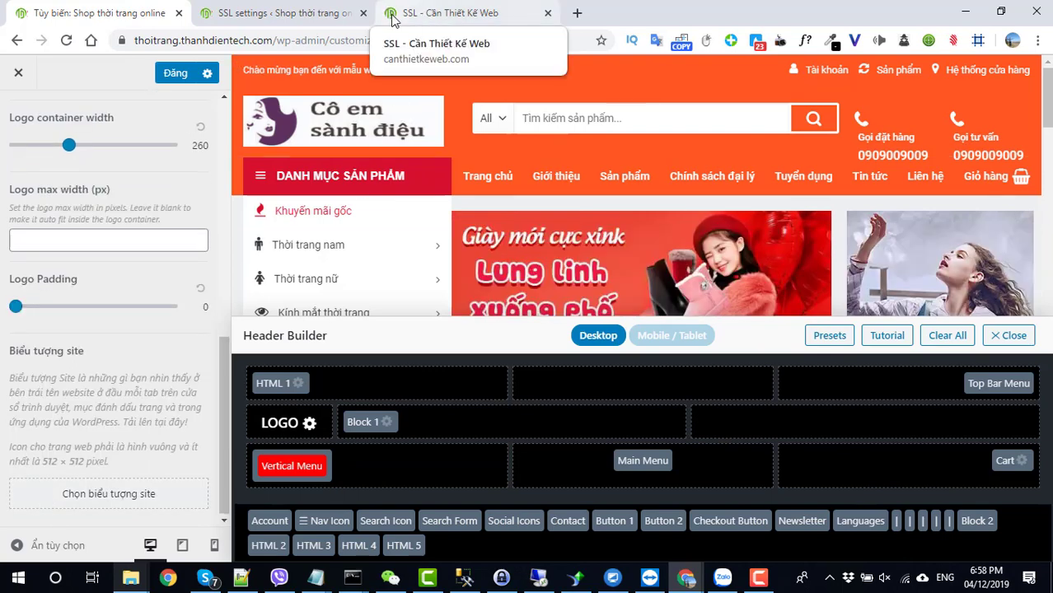
{"action": "left_click", "coordinate": [80, 496]}
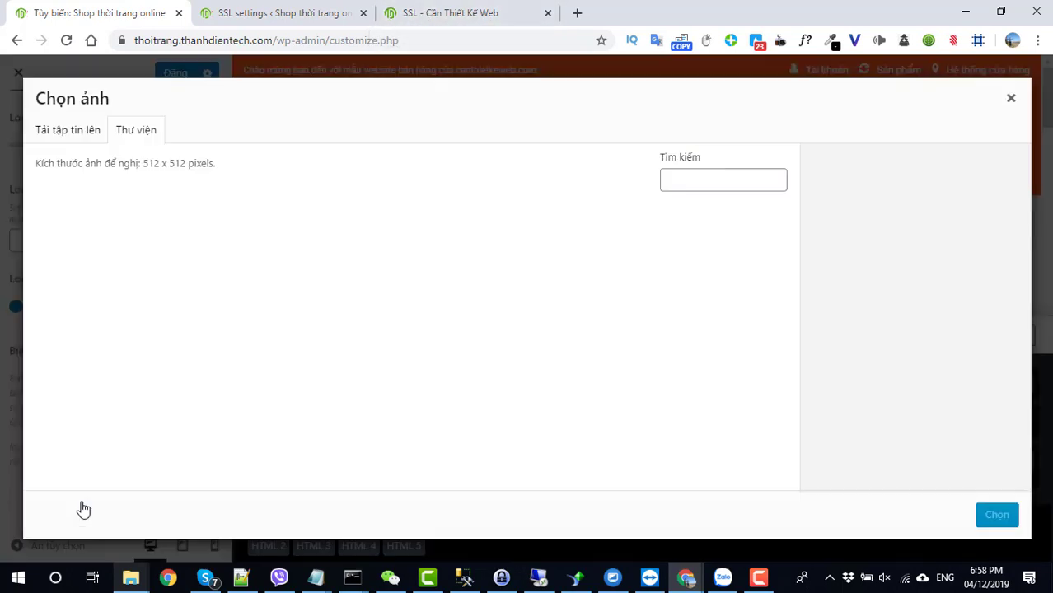
{"action": "left_click", "coordinate": [132, 285]}
{"action": "left_click", "coordinate": [989, 513]}
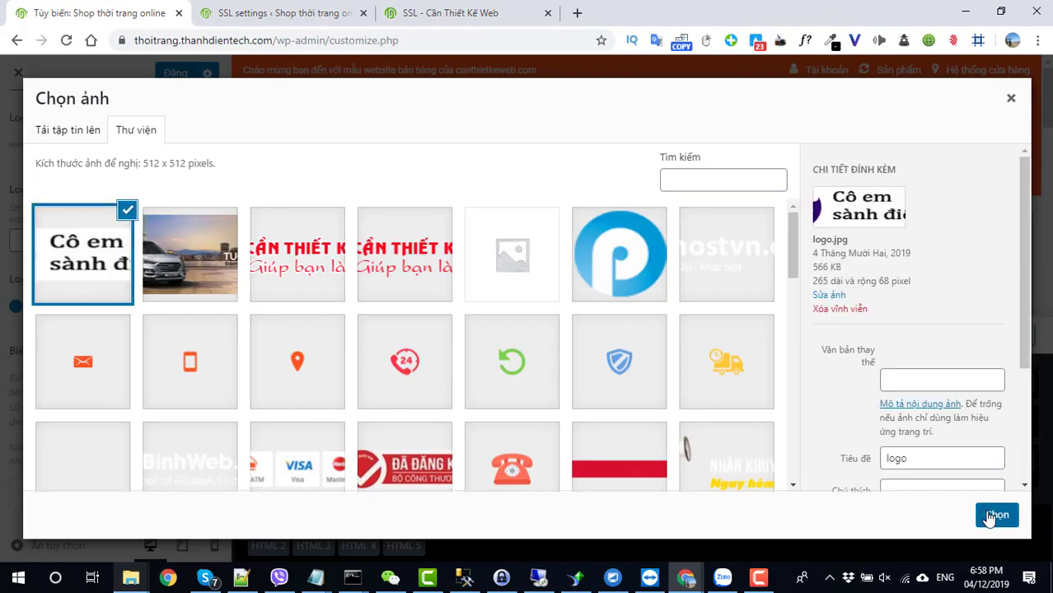
{"action": "left_click_drag", "start_coordinate": [403, 148], "coordinate": [343, 145]}
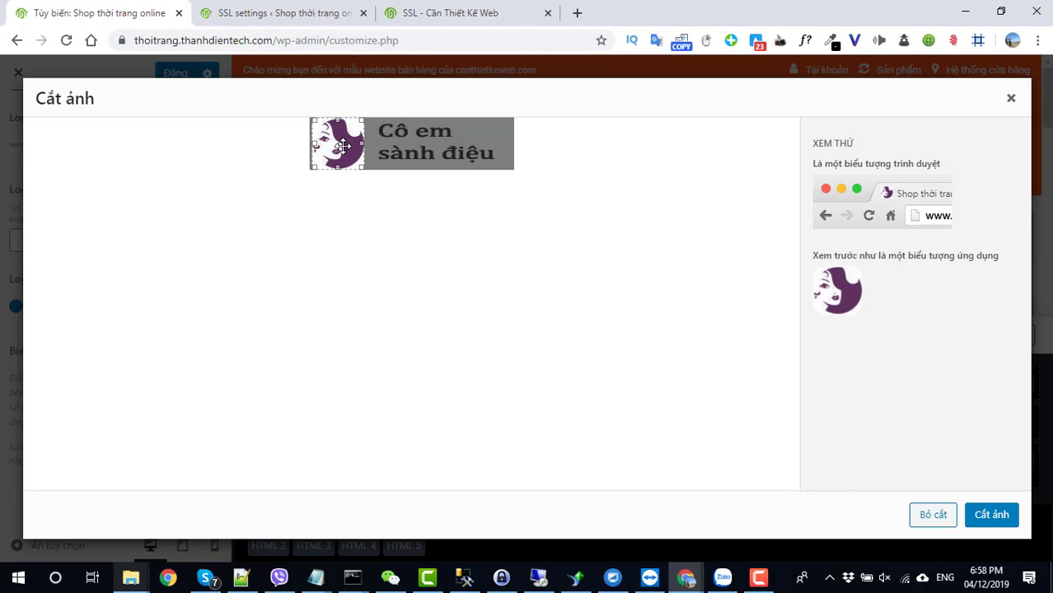
{"action": "left_click", "coordinate": [991, 515]}
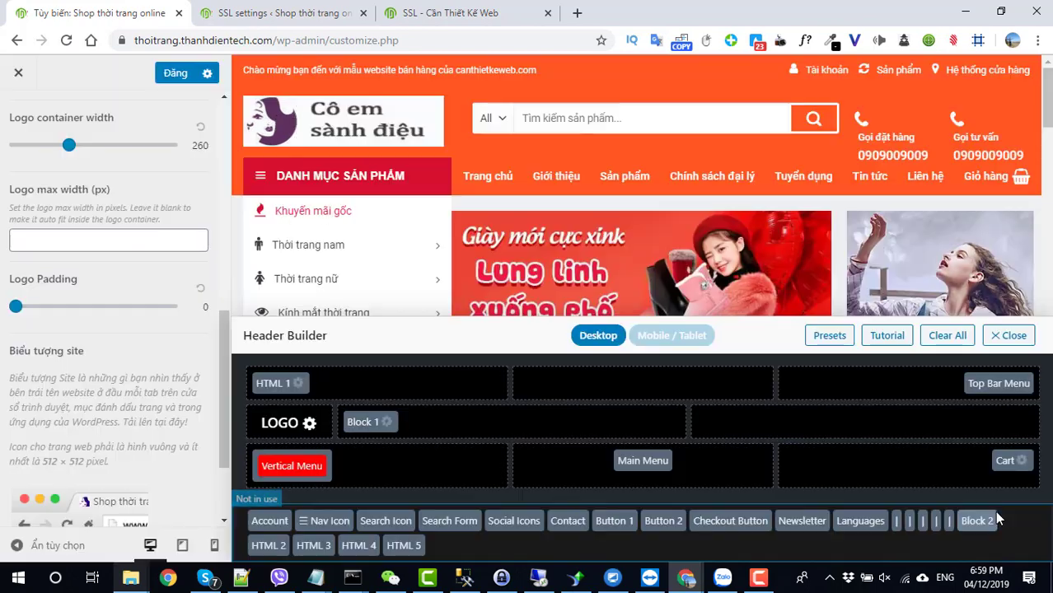
Step: Publish the logo and site icon changes and go back to the Header settings
{"action": "scroll", "coordinate": [219, 423], "scroll_direction": "up", "scroll_amount": 5}
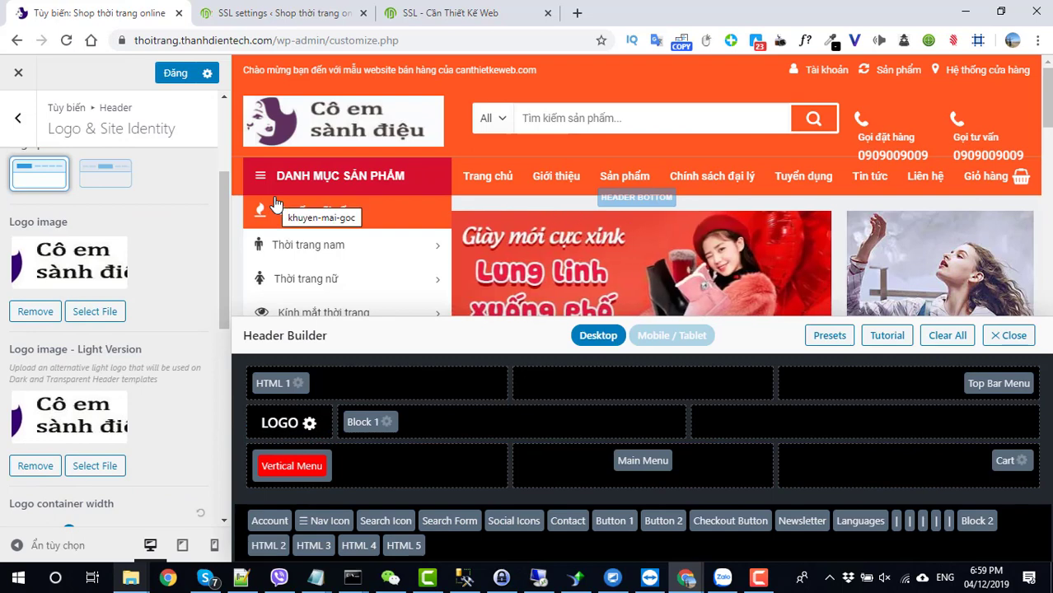
{"action": "left_click", "coordinate": [173, 73]}
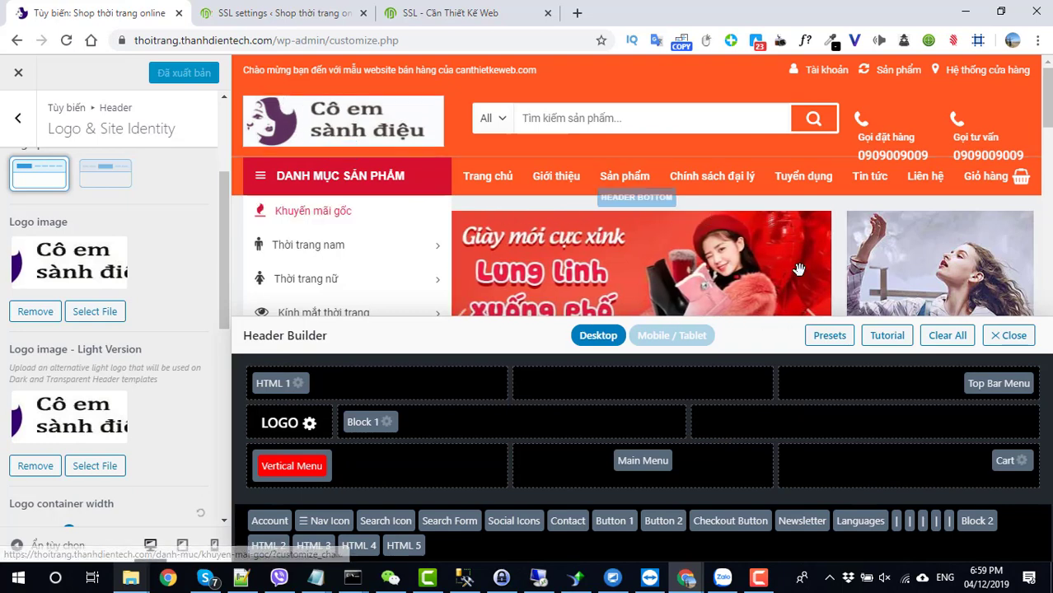
{"action": "left_click", "coordinate": [18, 119]}
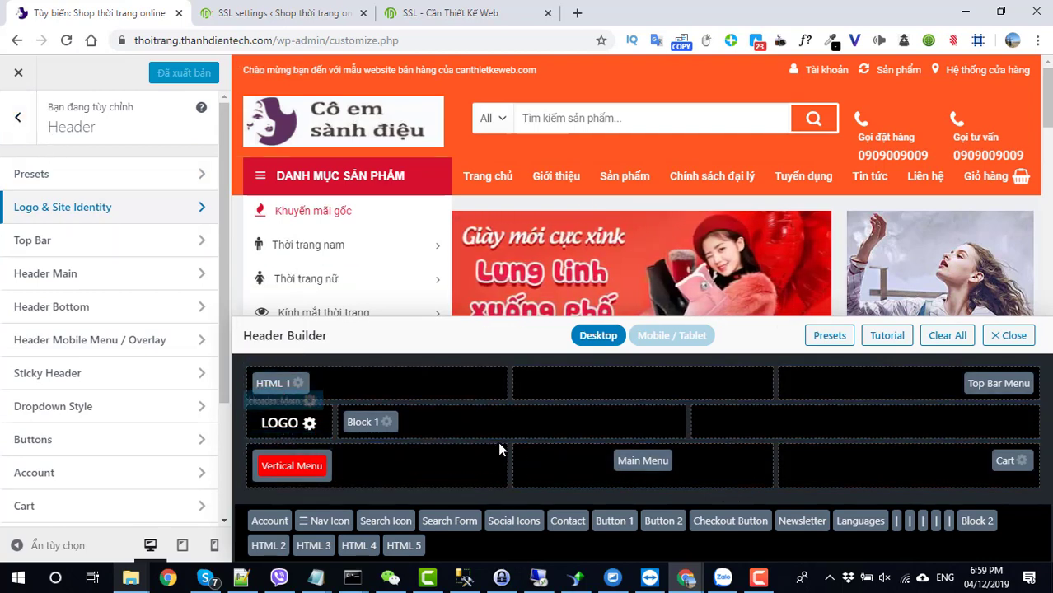
Step: Open the header's HTML settings from Block 1 and highlight the welcome text in HTML 1
{"action": "left_click", "coordinate": [388, 423]}
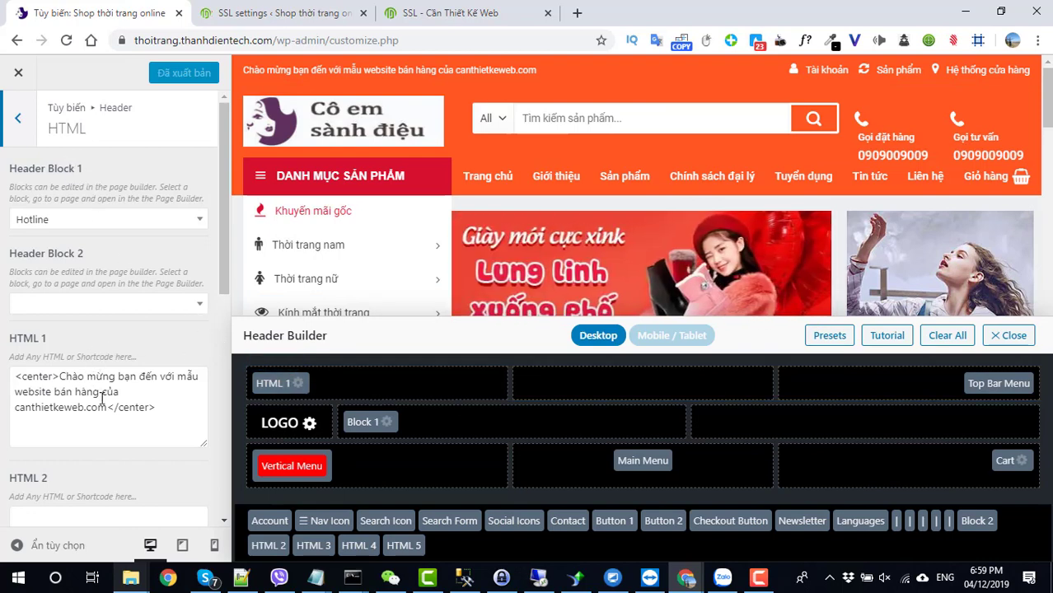
{"action": "left_click_drag", "start_coordinate": [107, 407], "coordinate": [65, 377]}
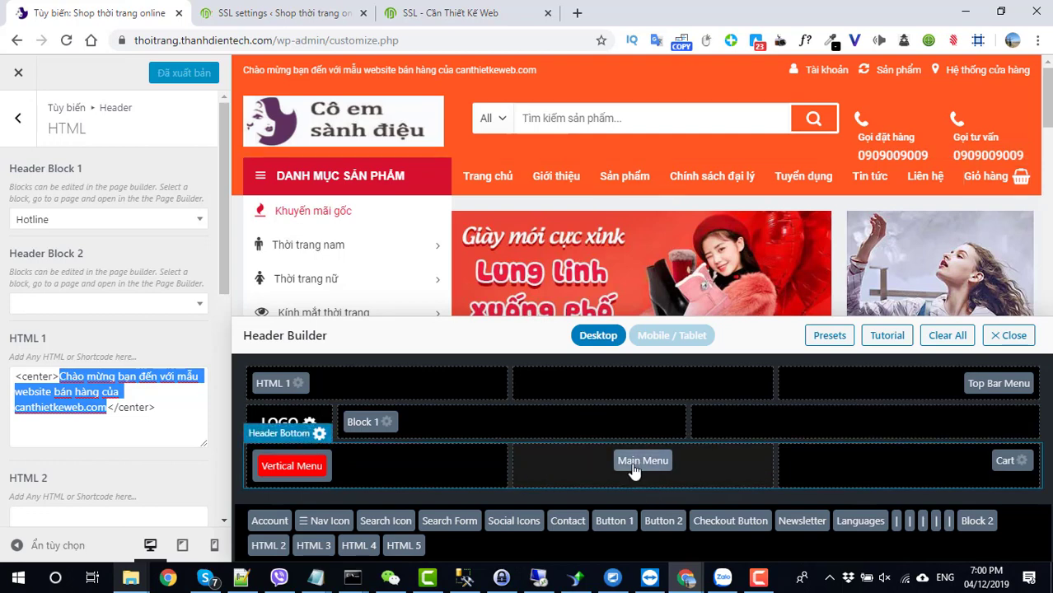
{"action": "mouse_move", "coordinate": [635, 470]}
{"action": "left_mouse_down"}
{"action": "mouse_move", "coordinate": [661, 471]}
{"action": "mouse_move", "coordinate": [647, 471]}
{"action": "left_mouse_up"}
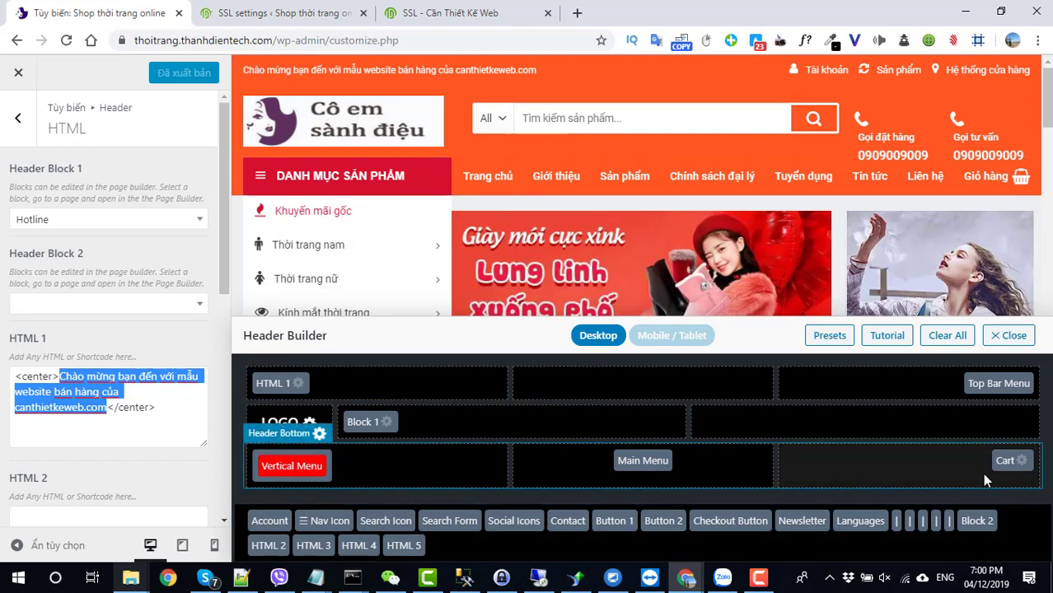
Step: Set the header cart to the filled square icon style and choose the shopping trolley as its icon
{"action": "left_click", "coordinate": [1029, 467]}
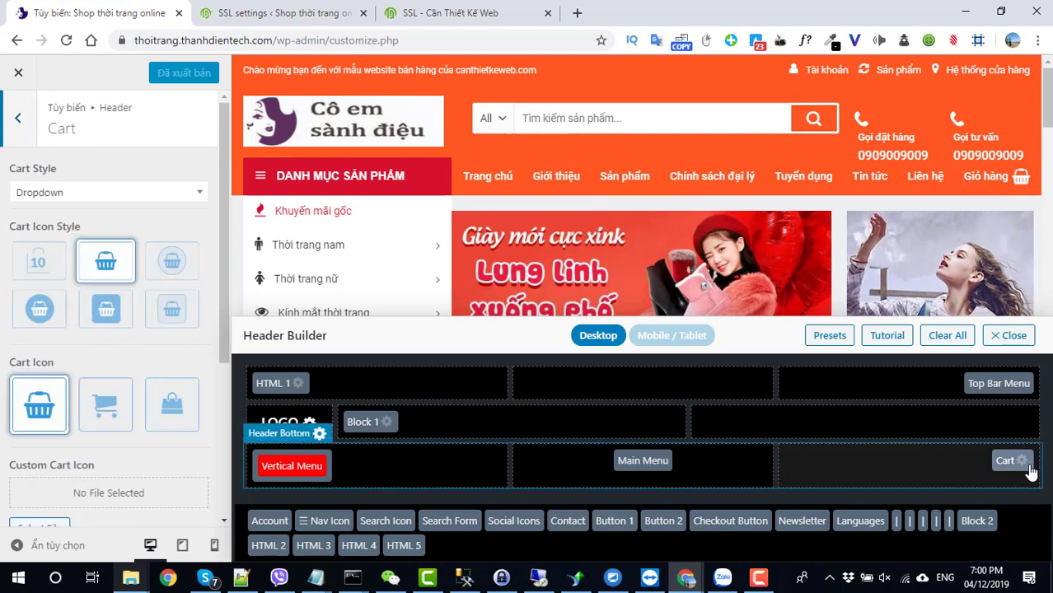
{"action": "left_click", "coordinate": [172, 270]}
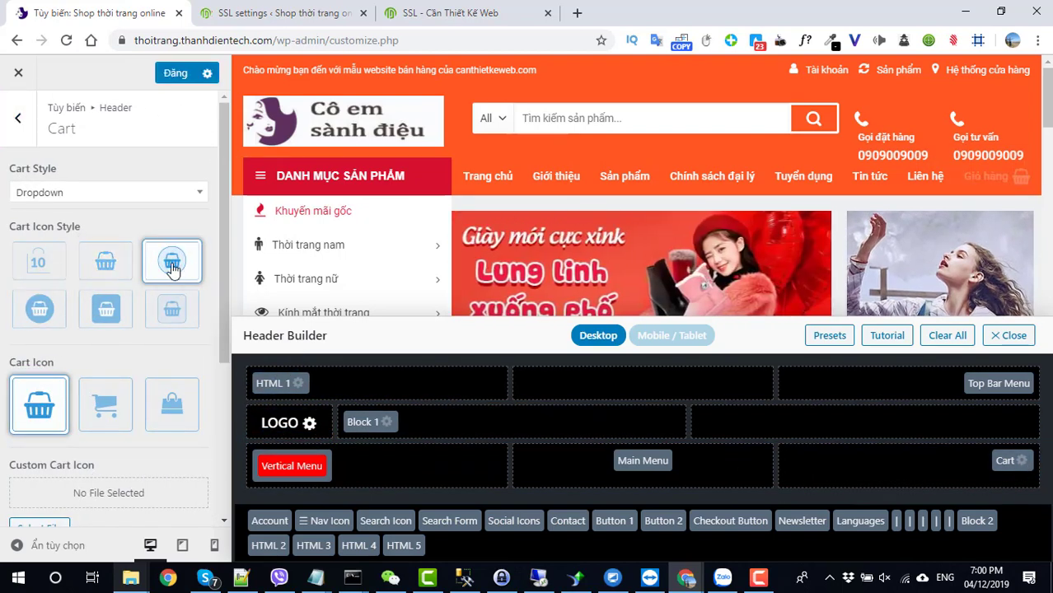
{"action": "left_click", "coordinate": [161, 320]}
{"action": "left_click", "coordinate": [106, 310]}
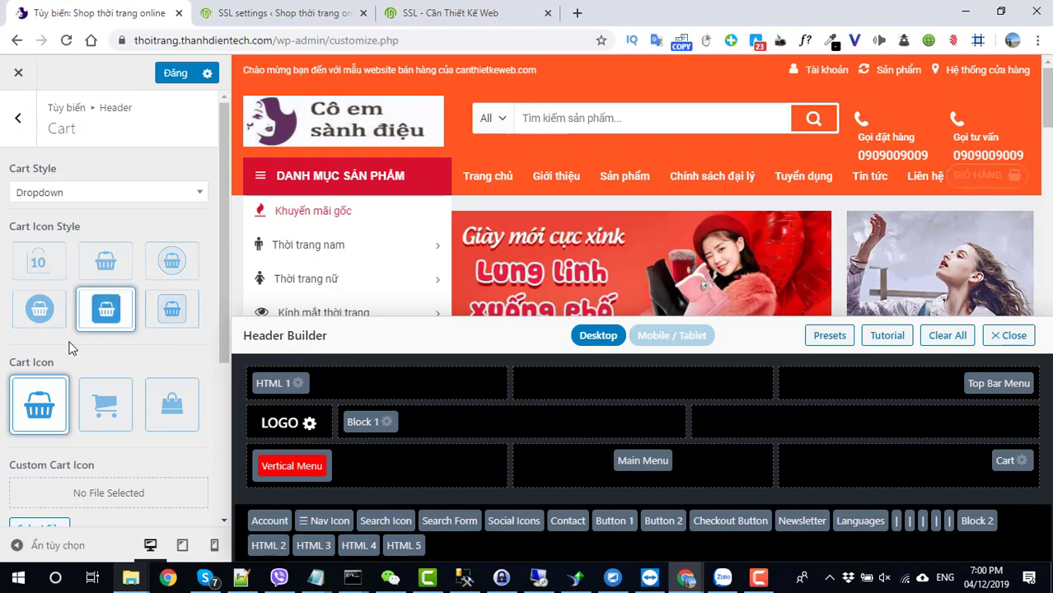
{"action": "left_click", "coordinate": [107, 407]}
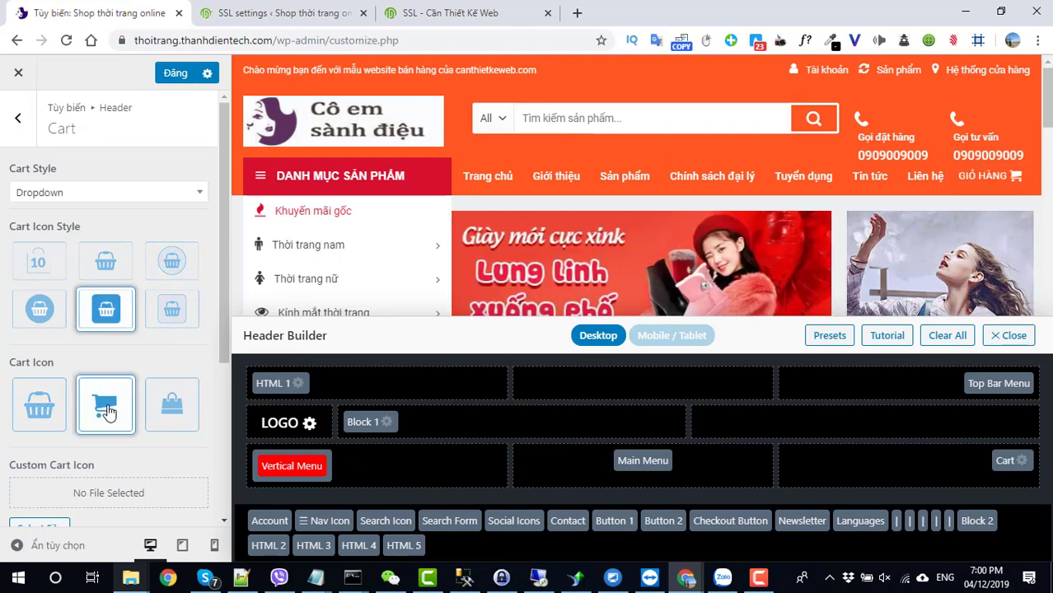
Step: Review the remaining cart options, return to the Header settings and publish the cart changes
{"action": "scroll", "coordinate": [106, 420], "scroll_direction": "down", "scroll_amount": 3}
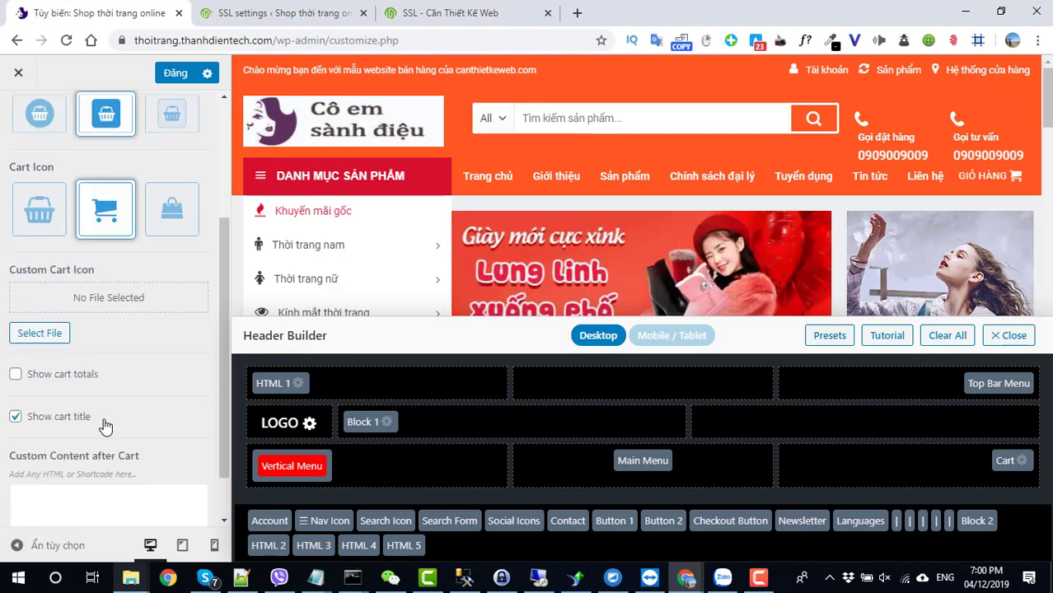
{"action": "scroll", "coordinate": [106, 425], "scroll_direction": "up", "scroll_amount": 2}
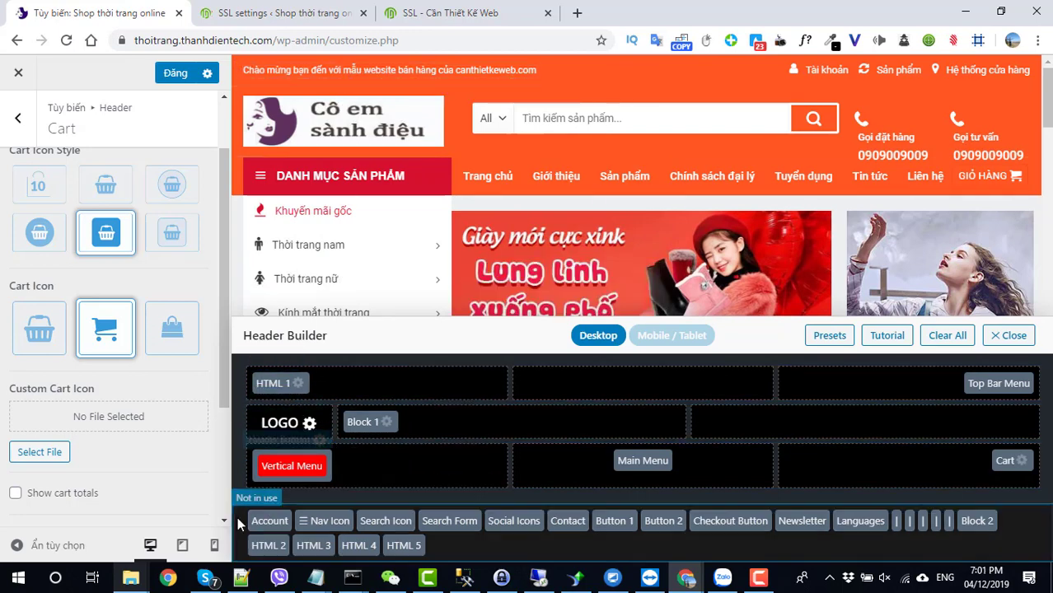
{"action": "scroll", "coordinate": [98, 280], "scroll_direction": "up", "scroll_amount": 1}
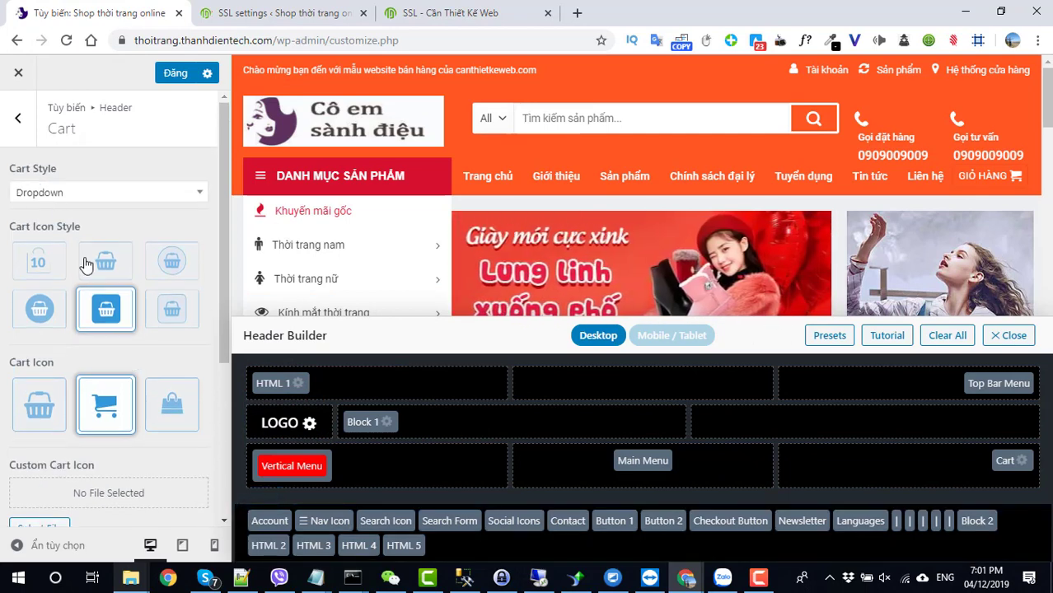
{"action": "left_click", "coordinate": [19, 125]}
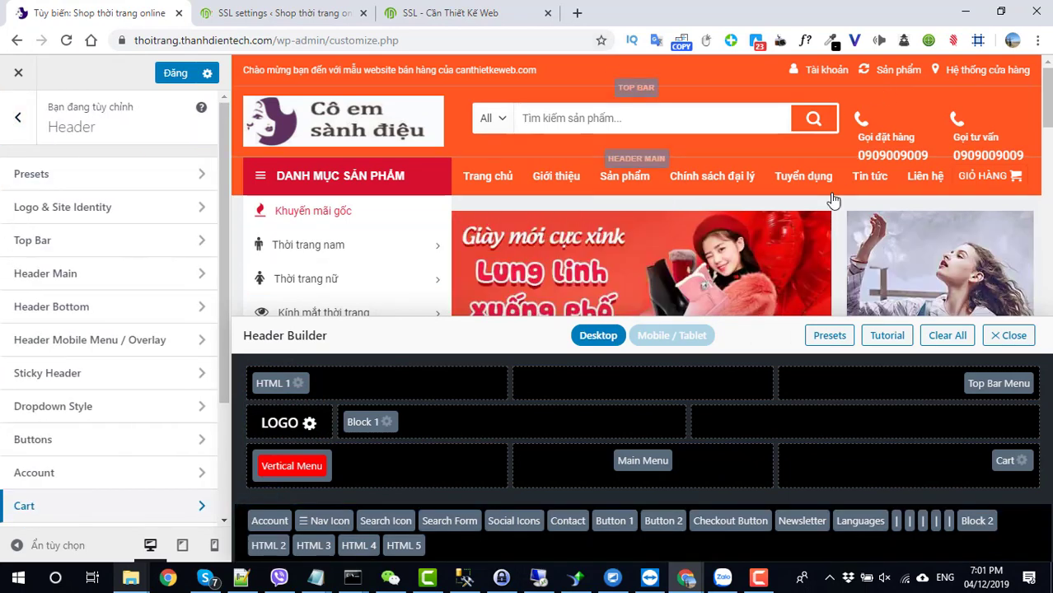
{"action": "left_click", "coordinate": [175, 72]}
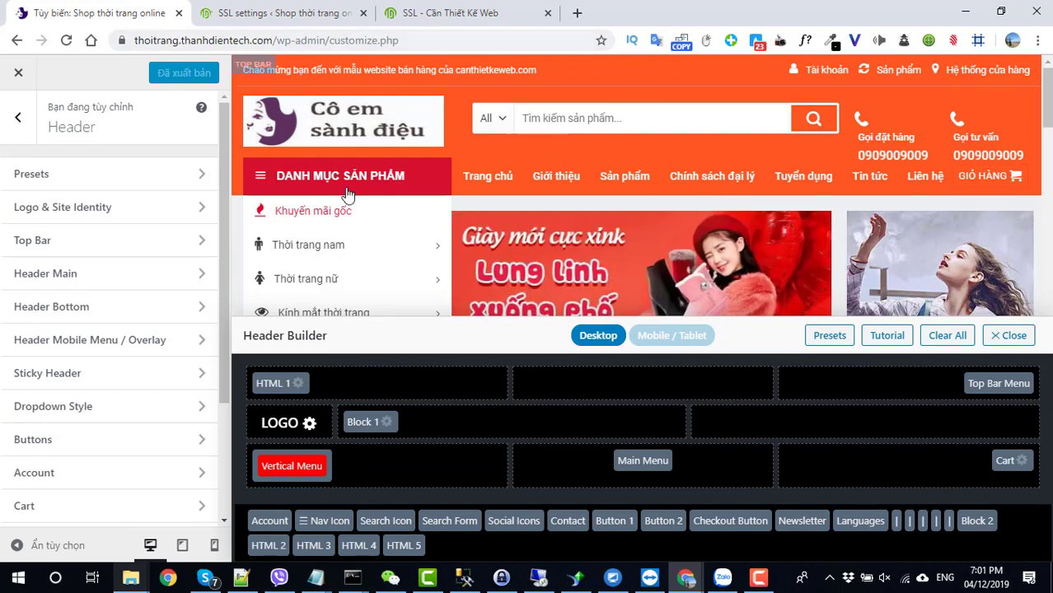
Step: Leave the customizer and open the shop's homepage at thoitrang.thanhdientech.com to check the new header
{"action": "mouse_move", "coordinate": [465, 286]}
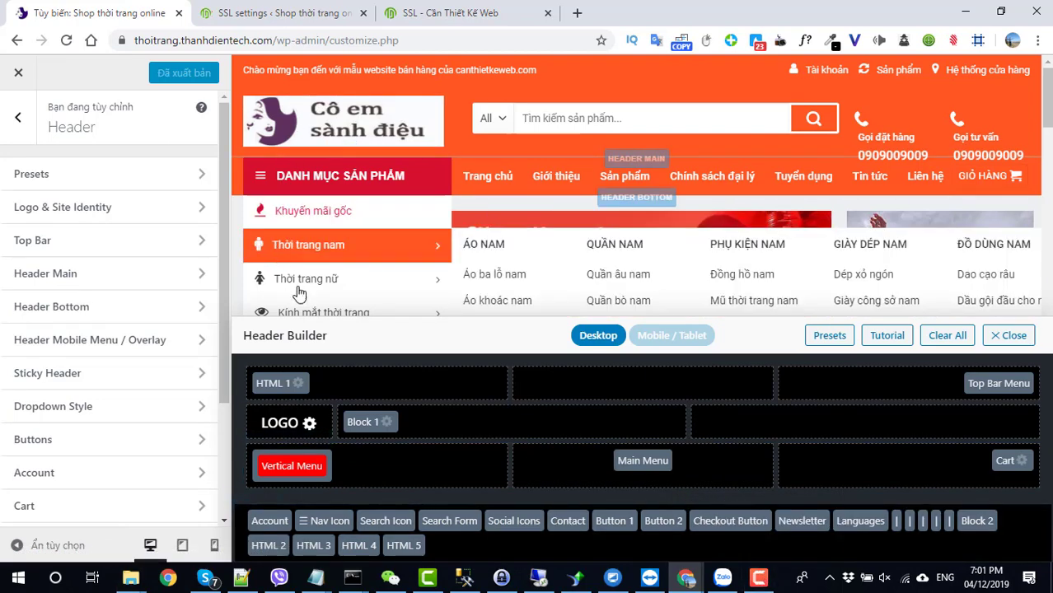
{"action": "mouse_move", "coordinate": [761, 582]}
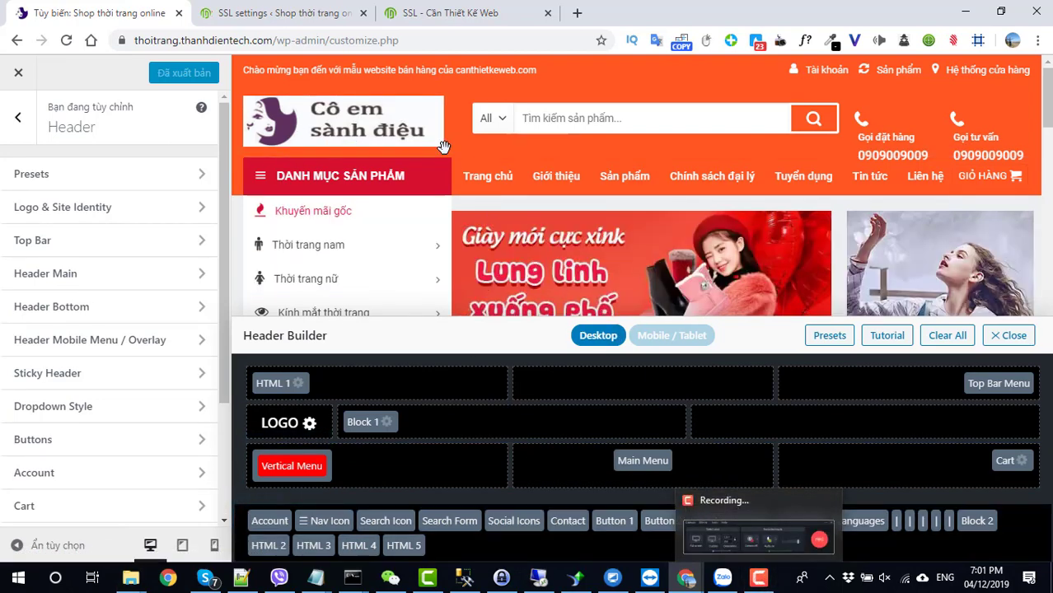
{"action": "left_click_drag", "start_coordinate": [273, 41], "coordinate": [499, 38]}
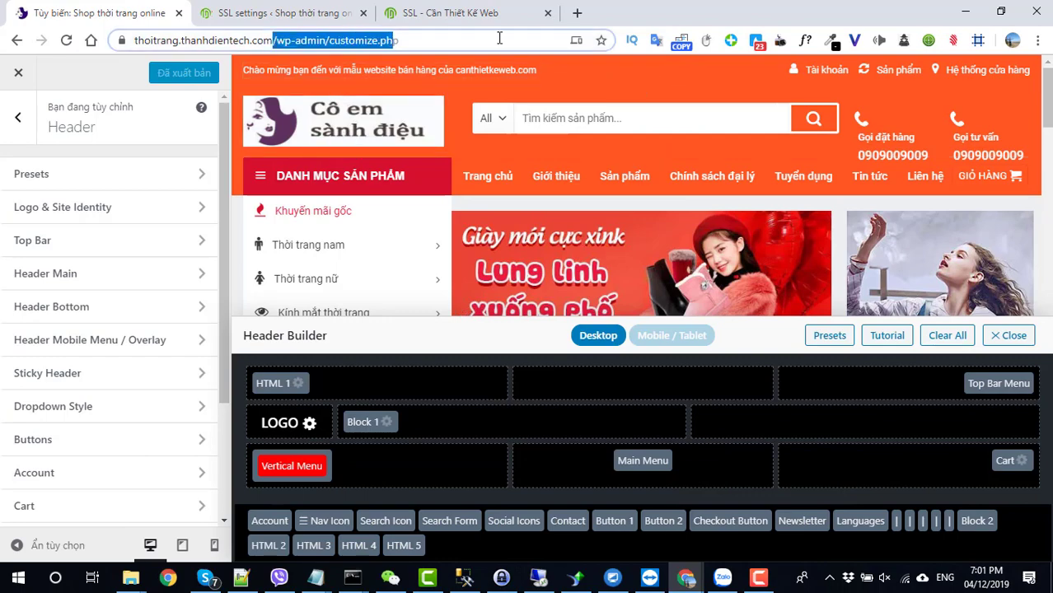
{"action": "key", "text": "BackSpace"}
{"action": "key", "text": "Return"}
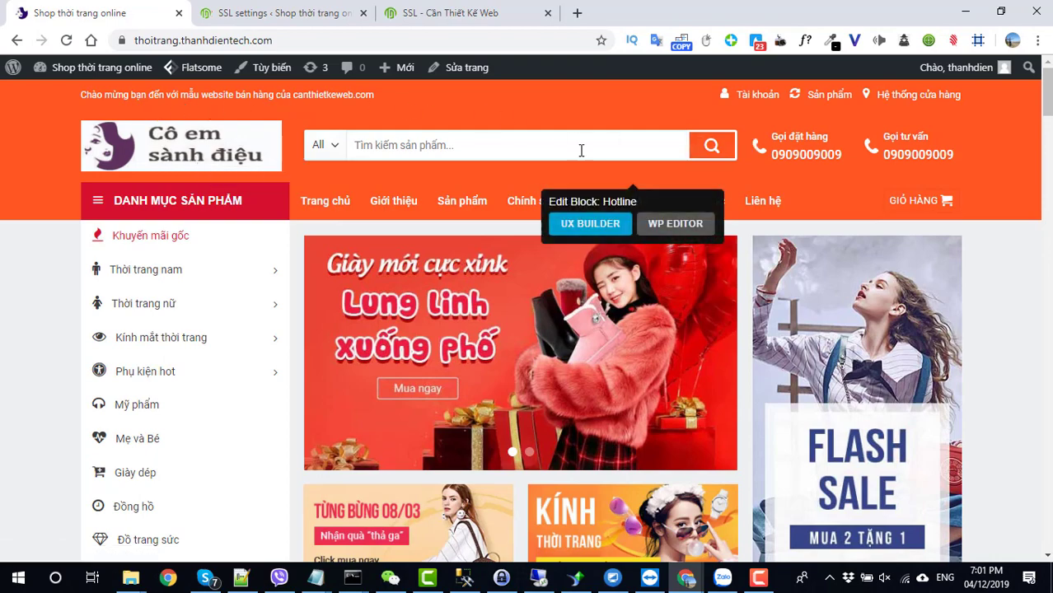
{"action": "left_click", "coordinate": [759, 581]}
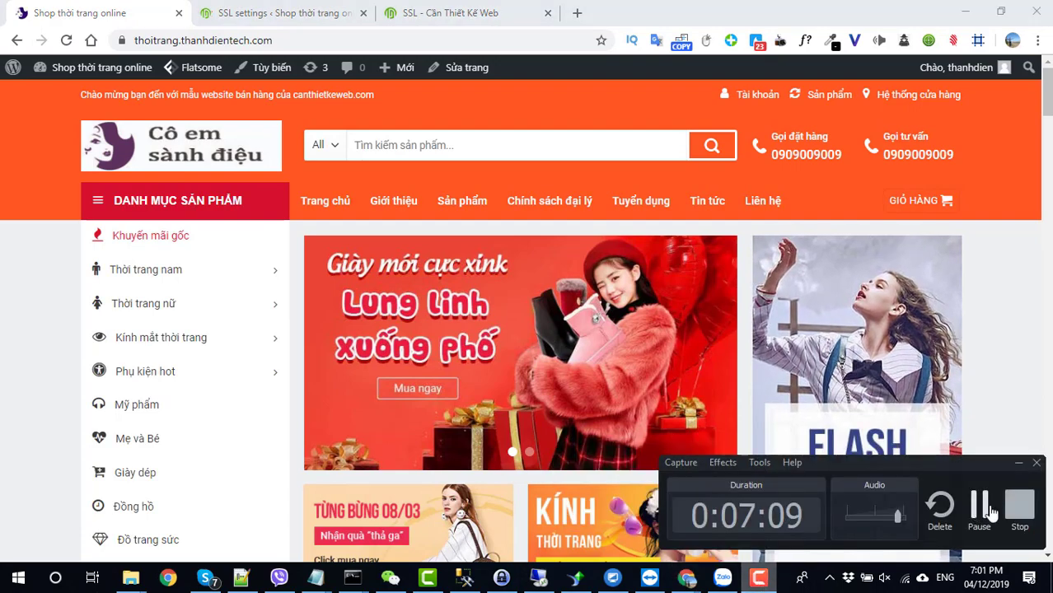